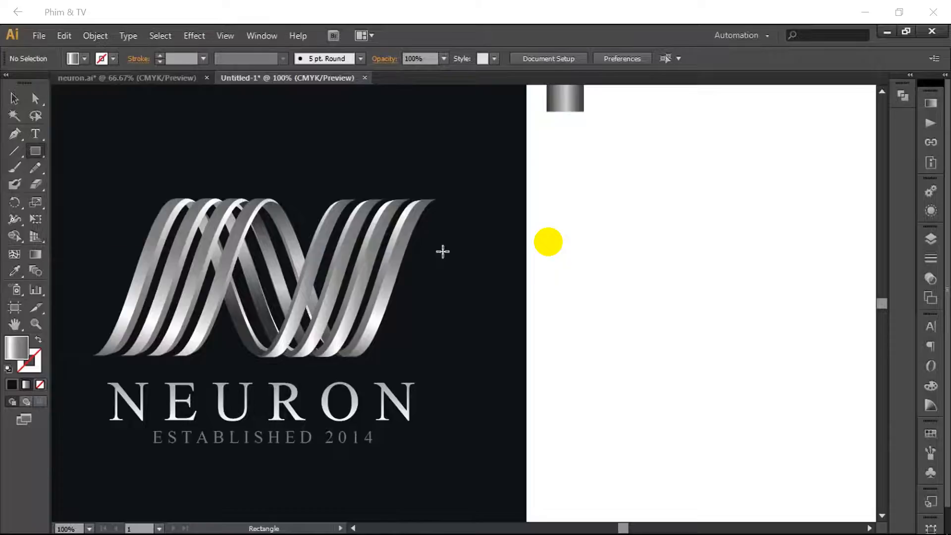
# Draw a tall, narrow rectangle on the white area beside the logo, fill it with solid dark colour and extend it upward.
pyautogui.moveTo(601, 176); pyautogui.dragTo(609, 503)
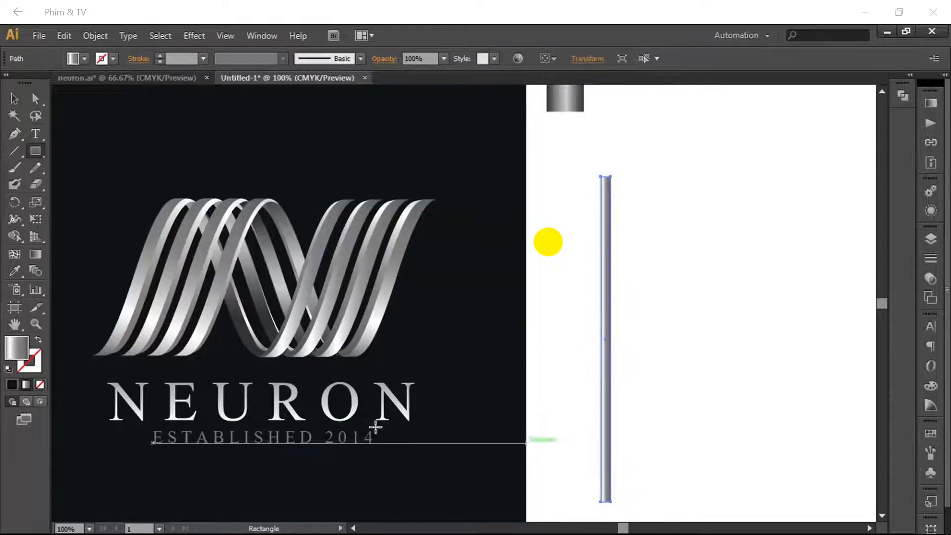
pyautogui.click(12, 385)
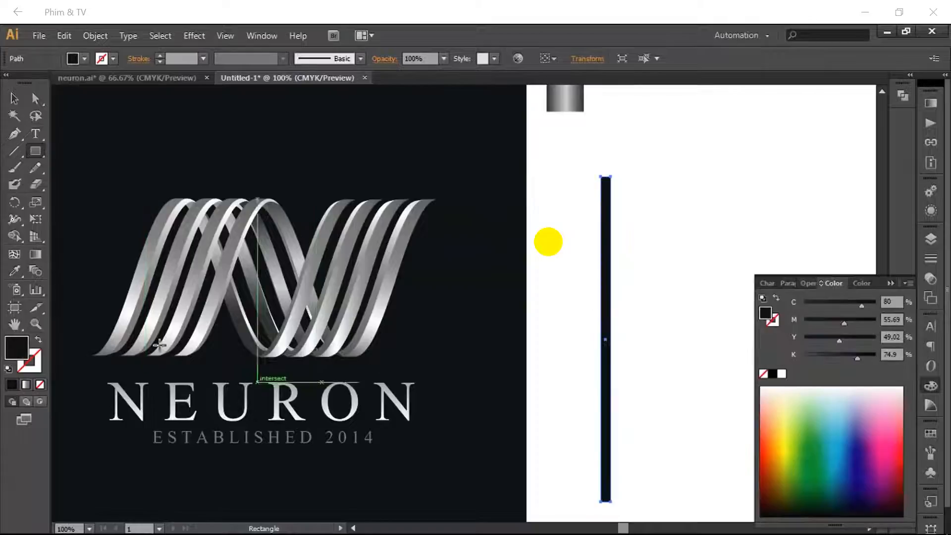
pyautogui.click(14, 103)
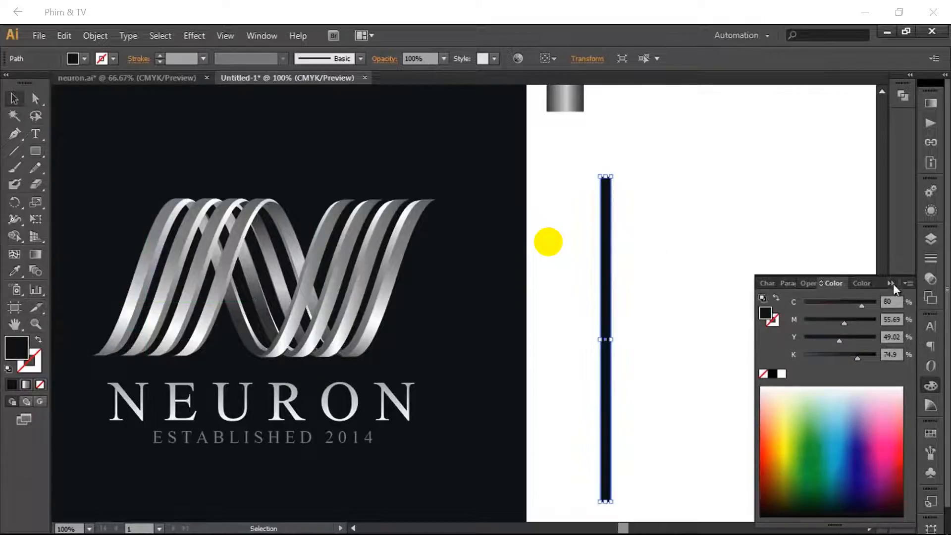
pyautogui.click(893, 285)
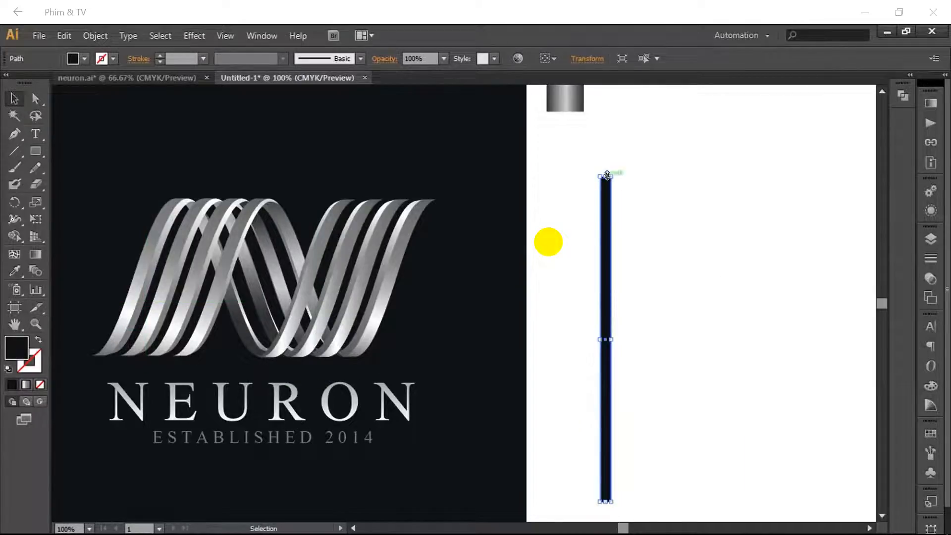
pyautogui.moveTo(606, 174); pyautogui.dragTo(607, 127)
# Duplicate the dark bar sideways to make a row of four parallel vertical bars.
pyautogui.moveTo(616, 198); pyautogui.dragTo(649, 199)
pyautogui.moveTo(651, 200); pyautogui.dragTo(671, 200)
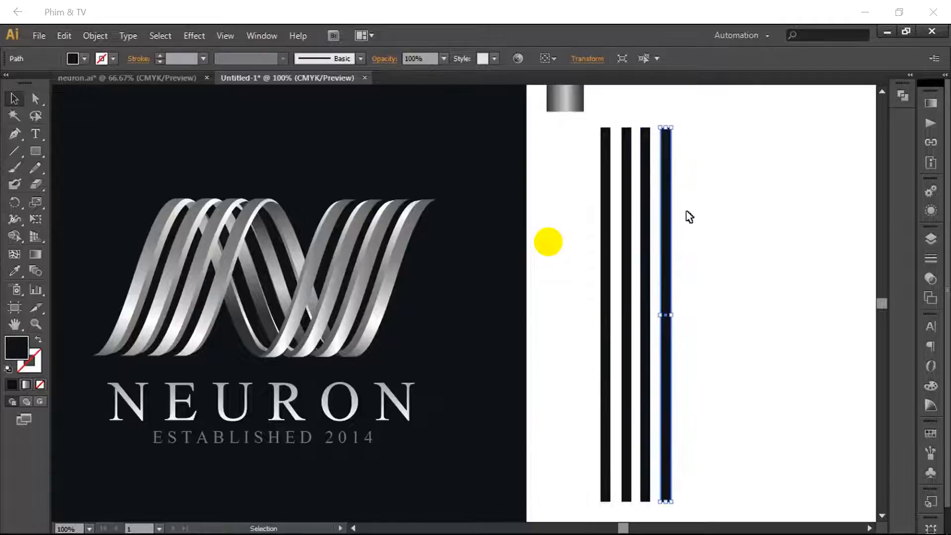
pyautogui.click(701, 241)
# Shift the duplicated bars slightly closer together to even out the gaps between the four bars.
pyautogui.scroll(2, 637, 292)
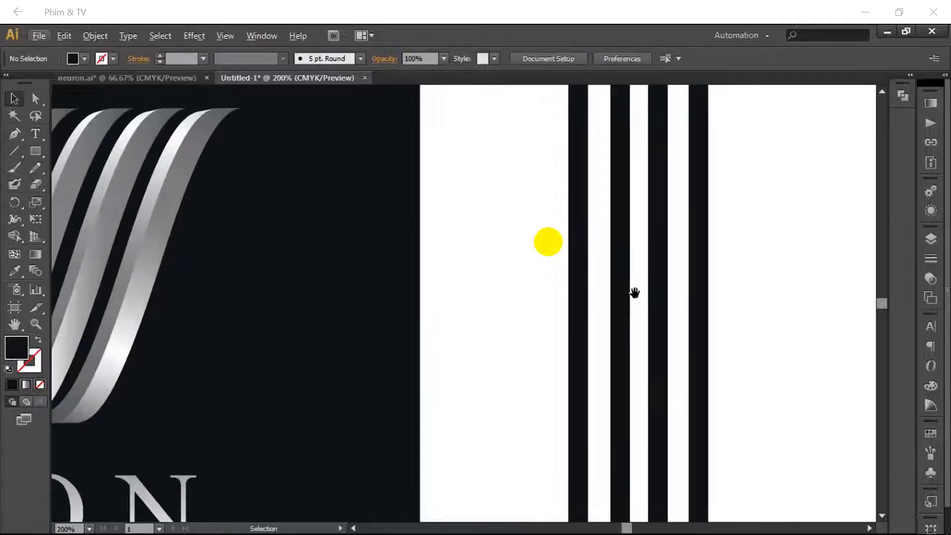
pyautogui.moveTo(633, 290); pyautogui.dragTo(495, 359)
pyautogui.moveTo(622, 346); pyautogui.dragTo(474, 365)
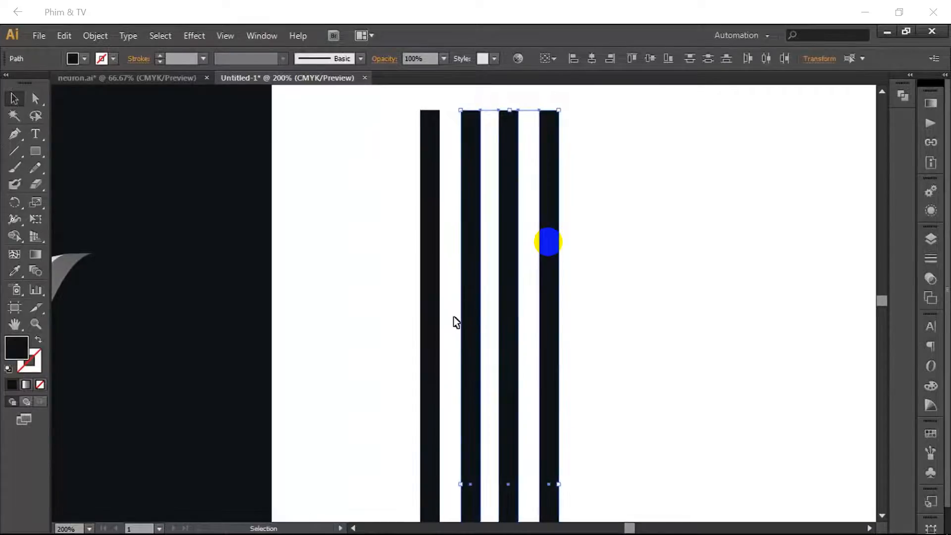
pyautogui.click(523, 369)
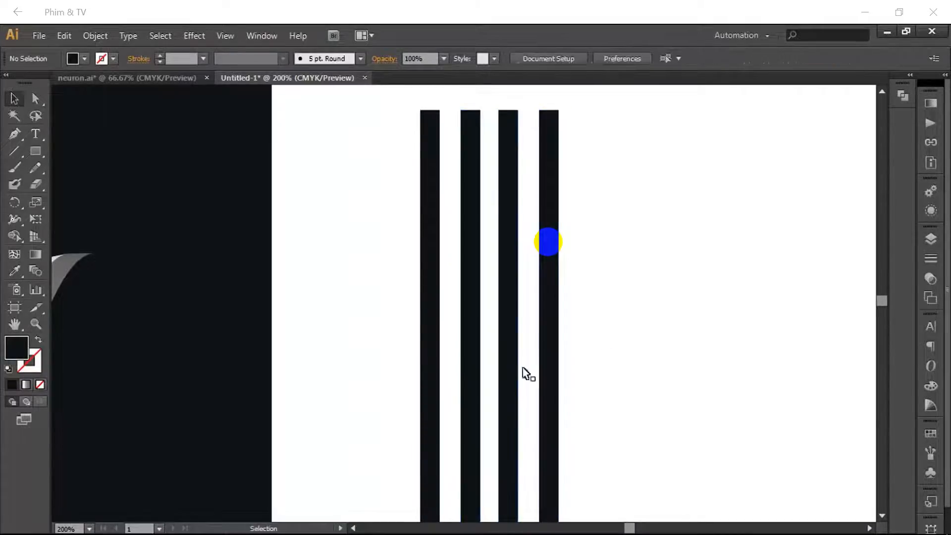
pyautogui.moveTo(556, 388); pyautogui.dragTo(552, 389)
pyautogui.click(593, 389)
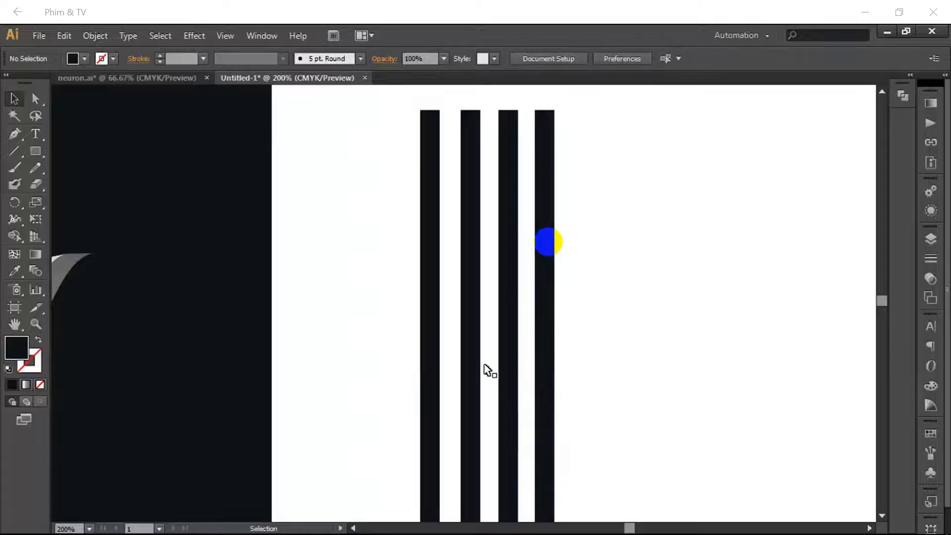
pyautogui.moveTo(455, 352); pyautogui.dragTo(582, 398)
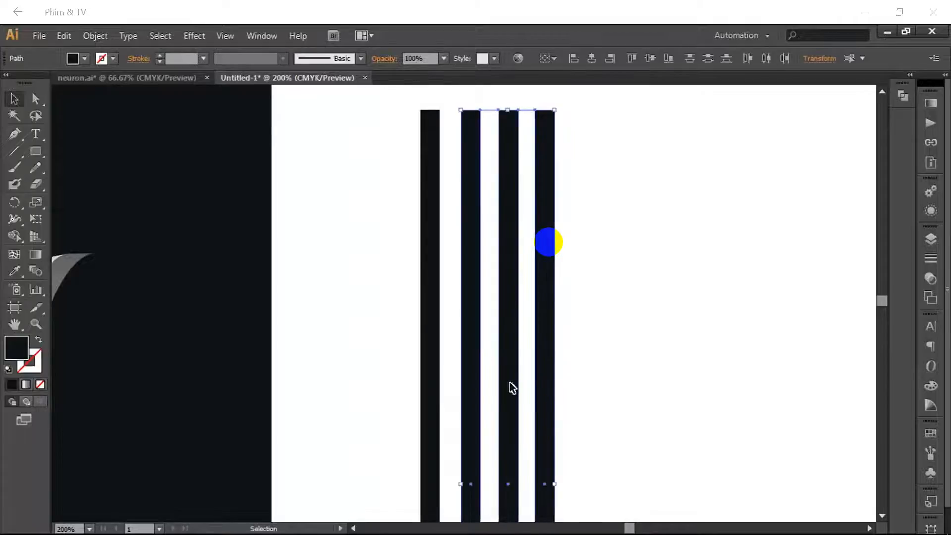
pyautogui.moveTo(511, 388); pyautogui.dragTo(507, 387)
# Save the four bars together as a new Movie Clip symbol named STRIP.
pyautogui.moveTo(653, 346); pyautogui.dragTo(369, 392)
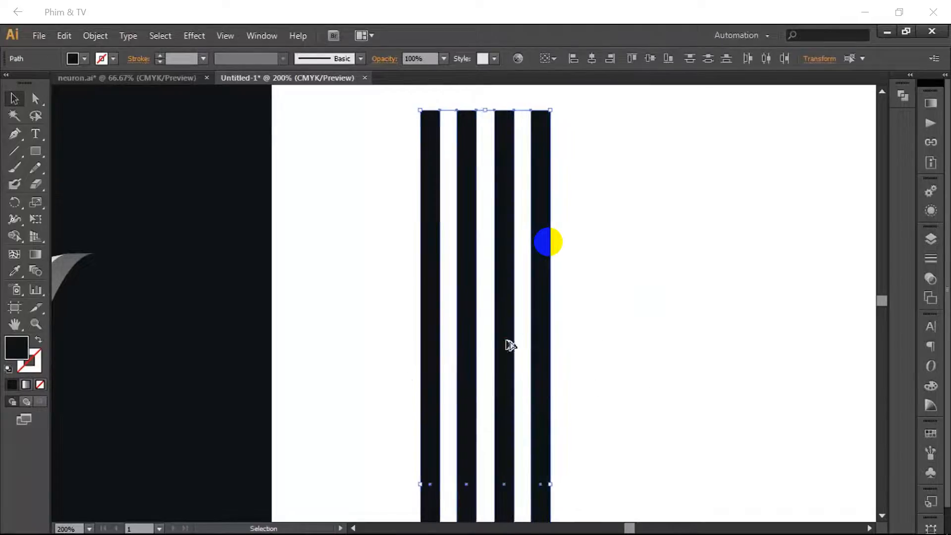
pyautogui.scroll(-1, 511, 345)
pyautogui.hscroll(3, 537, 361)
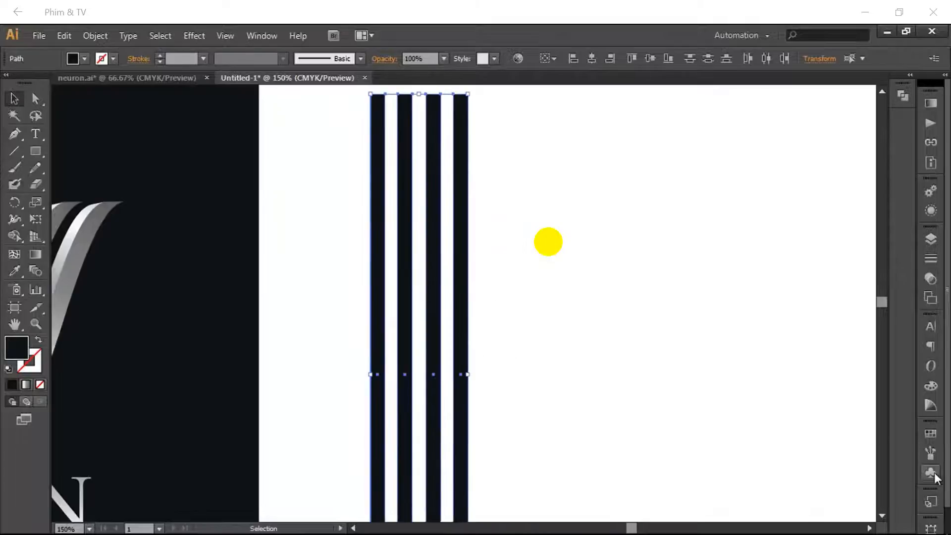
pyautogui.click(931, 474)
pyautogui.moveTo(460, 350); pyautogui.dragTo(795, 371)
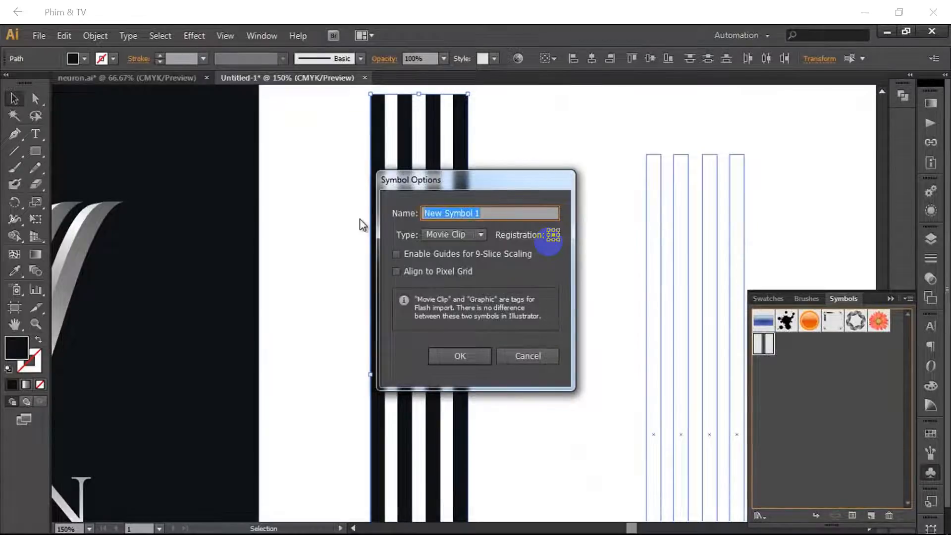
pyautogui.write('STRI')
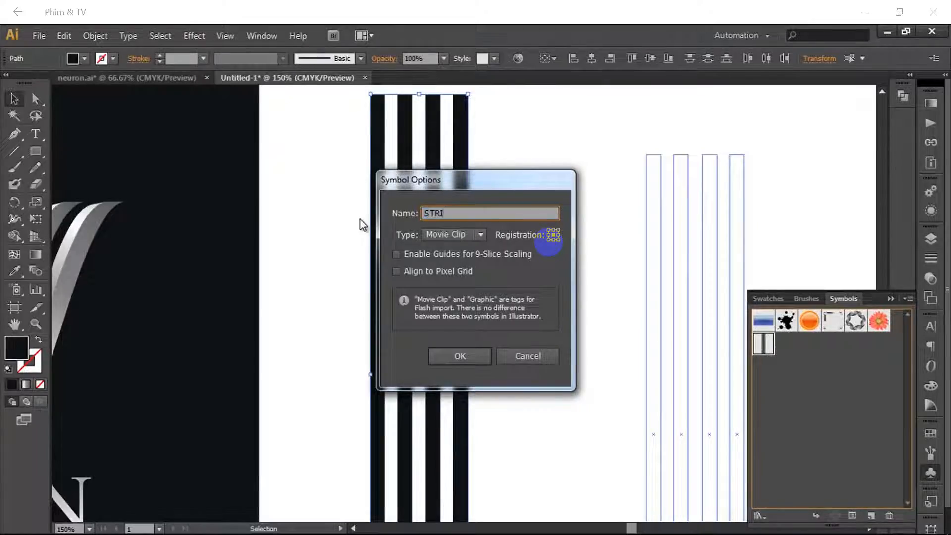
pyautogui.write('P')
pyautogui.click(478, 360)
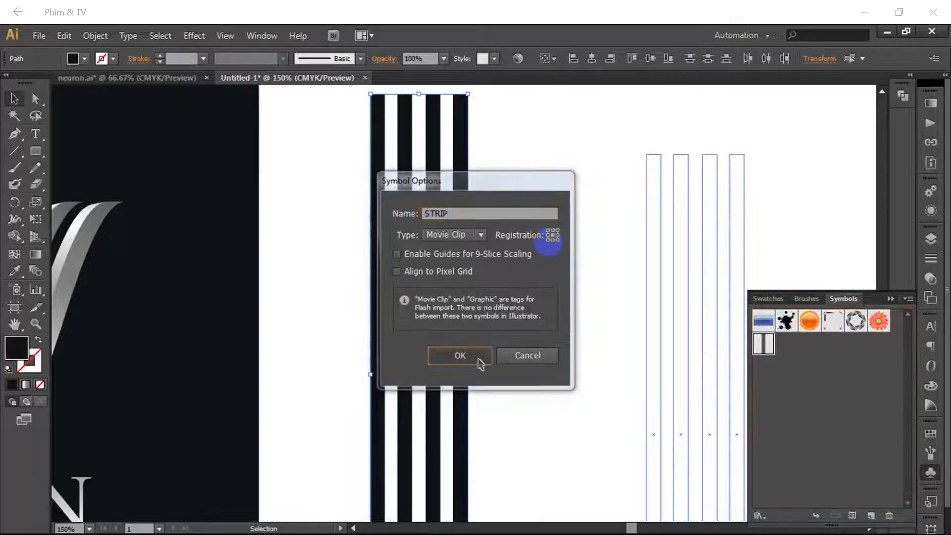
# Delete the four original bars from the artboard and close the symbol list.
pyautogui.click(606, 329)
pyautogui.scroll(-2, 529, 332)
pyautogui.moveTo(567, 340)
pyautogui.mouseDown()
pyautogui.moveTo(460, 361)
pyautogui.moveTo(459, 353)
pyautogui.mouseUp()
pyautogui.press('Delete')
pyautogui.click(911, 292)
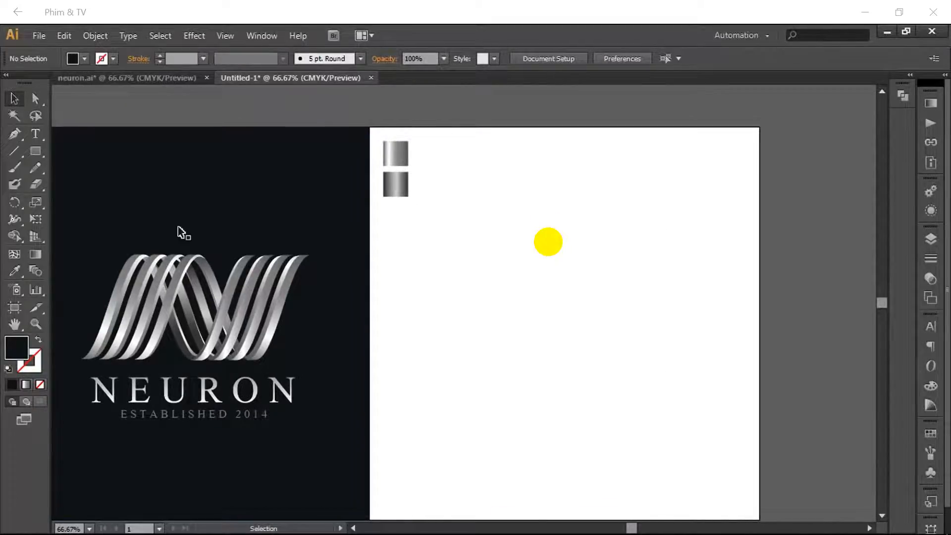
# Draw a single tall dark rectangle in the middle of the white area and narrow it slightly.
pyautogui.moveTo(32, 152); pyautogui.dragTo(78, 157)
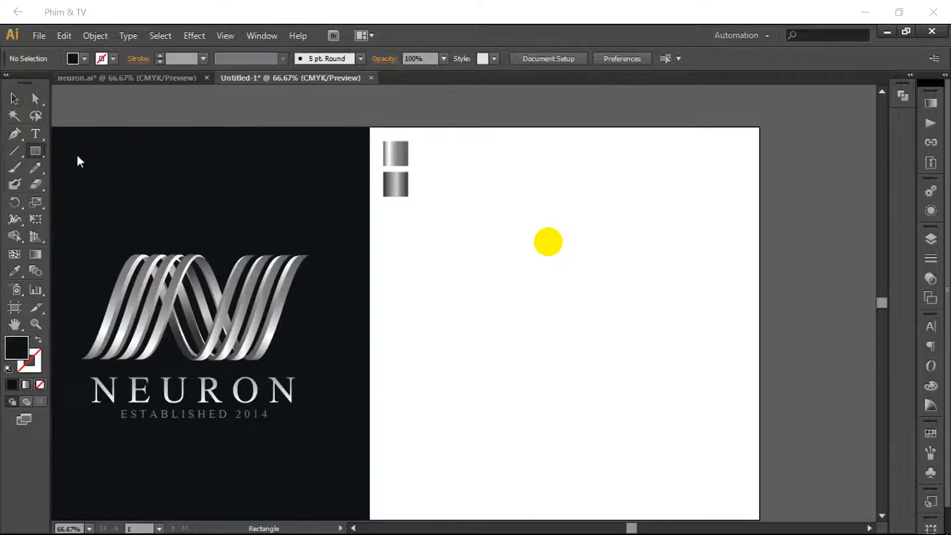
pyautogui.moveTo(573, 226); pyautogui.dragTo(606, 469)
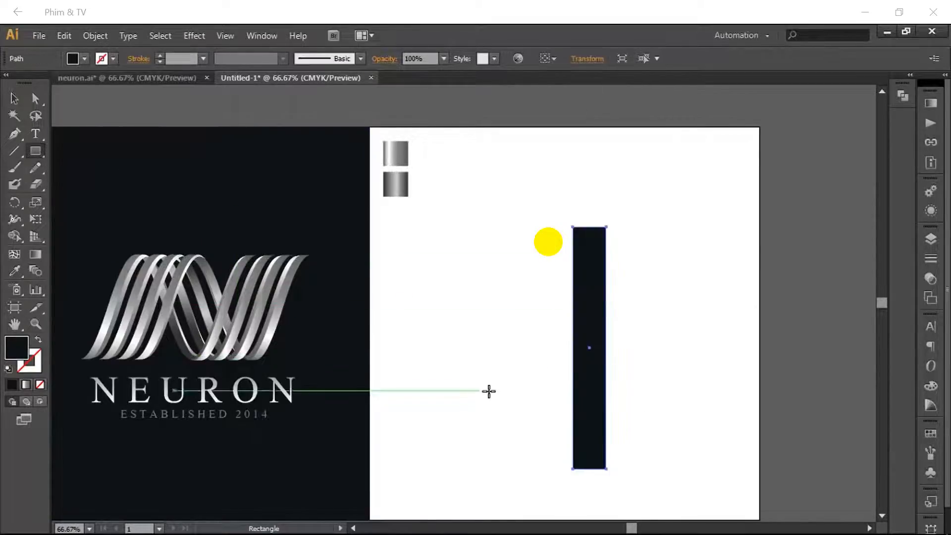
pyautogui.press('v')
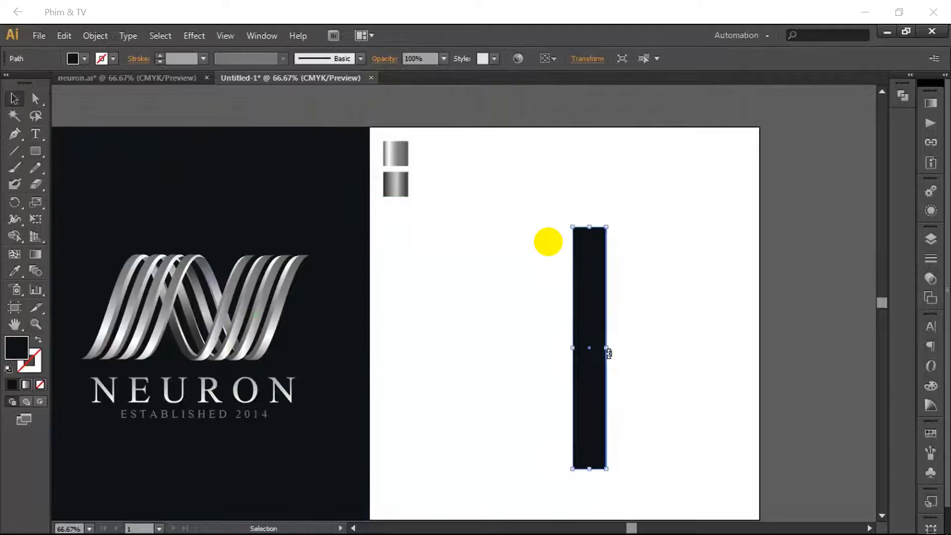
pyautogui.moveTo(607, 348); pyautogui.dragTo(602, 348)
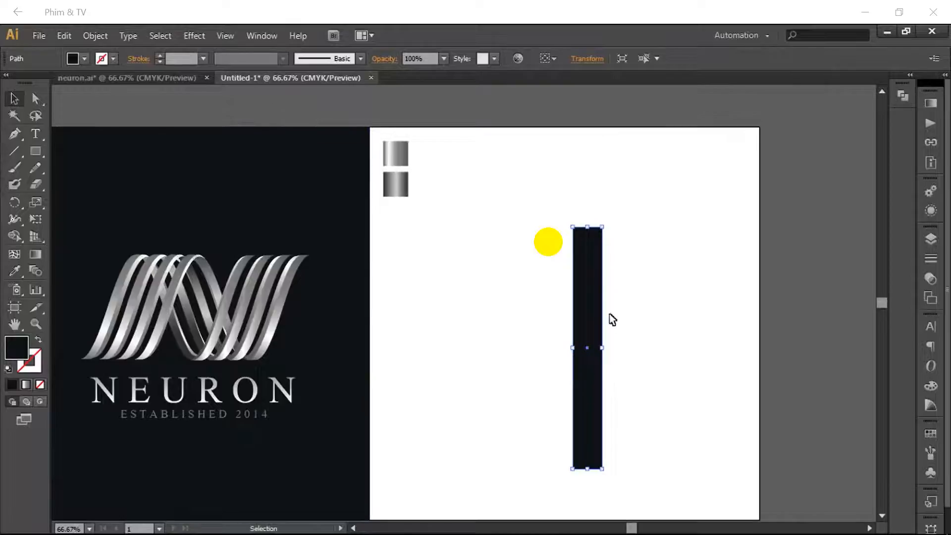
pyautogui.moveTo(602, 349); pyautogui.dragTo(602, 349)
pyautogui.click(620, 361)
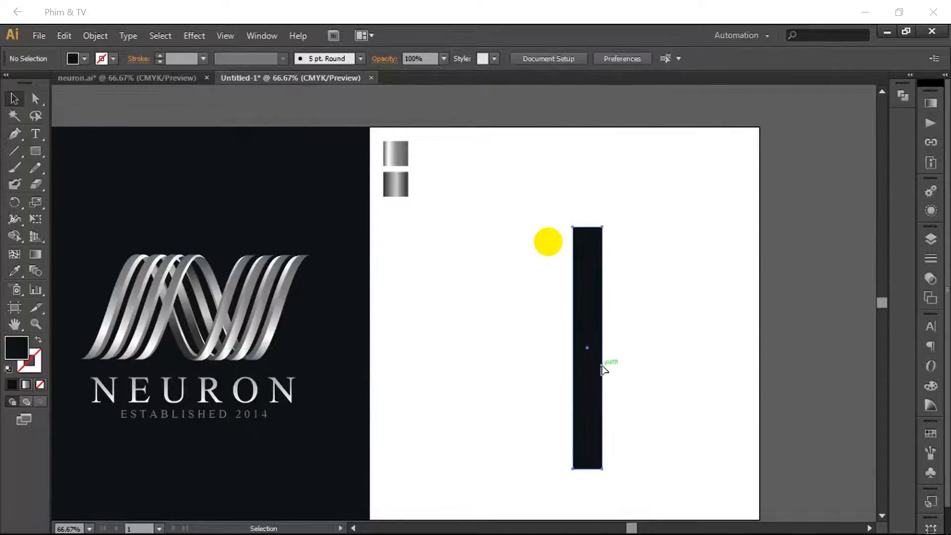
# Start a 3D Revolve effect on the dark rectangle with the preview turned on and the artwork in view.
pyautogui.click(601, 365)
pyautogui.click(195, 35)
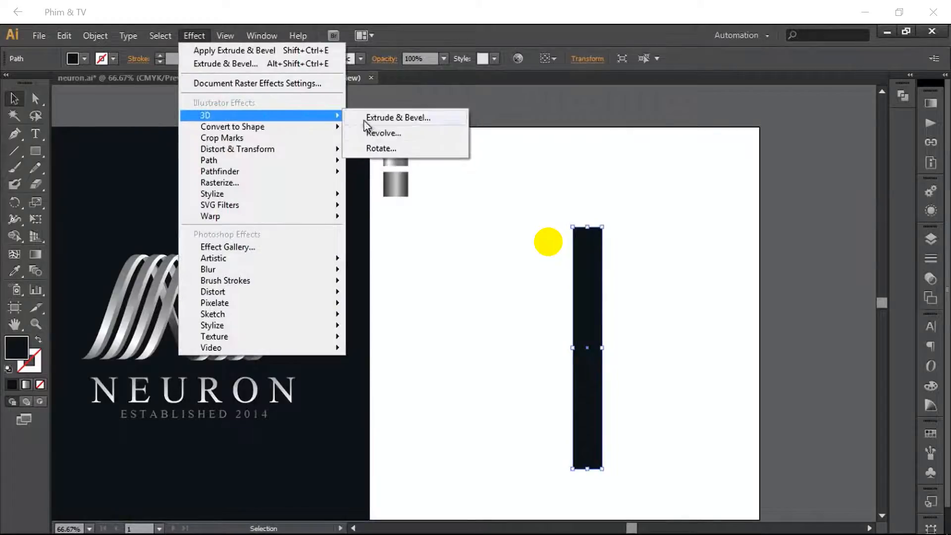
pyautogui.click(375, 134)
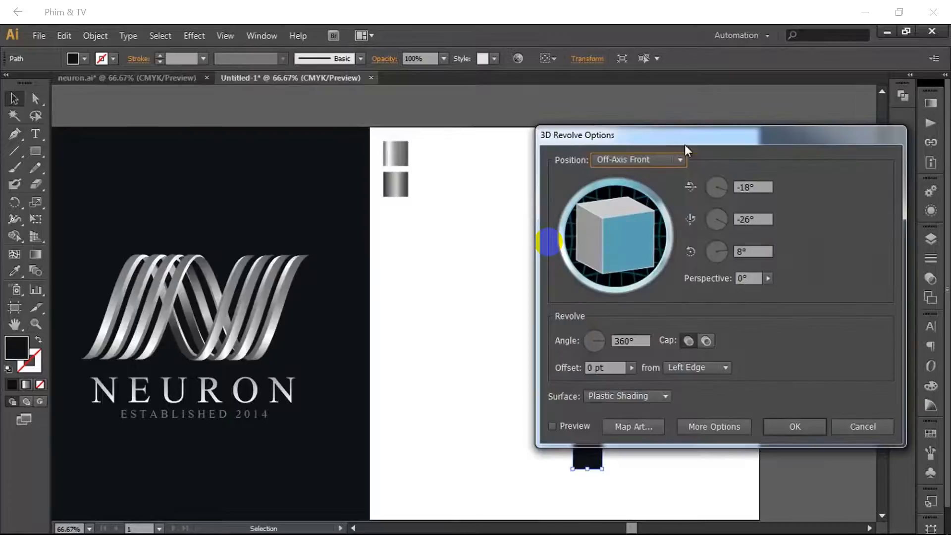
pyautogui.moveTo(684, 144); pyautogui.dragTo(219, 148)
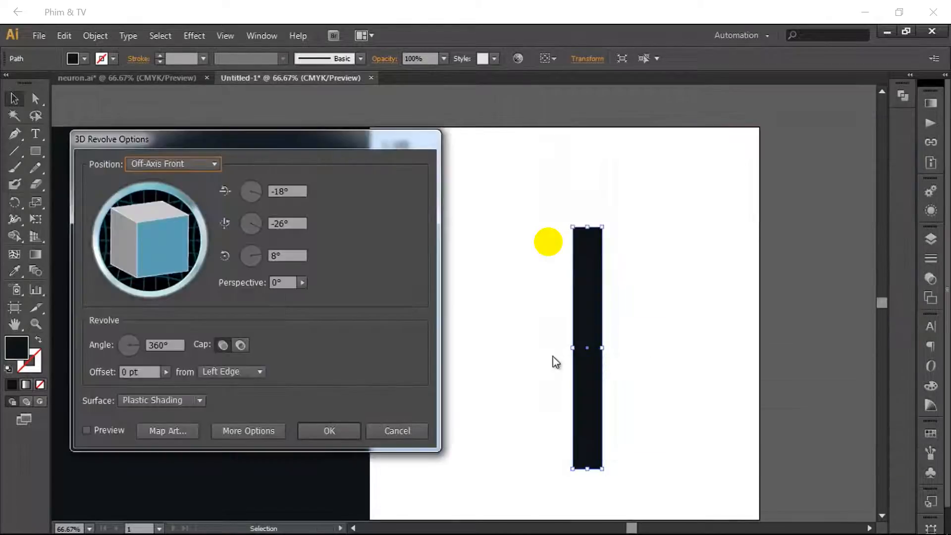
pyautogui.click(86, 430)
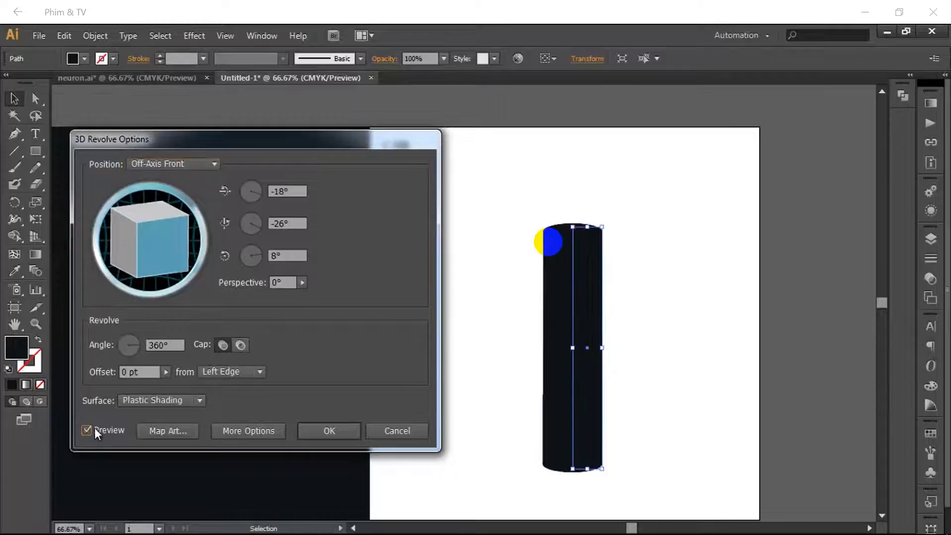
# Set the revolve rotation to 0° around the X and Y axes and 90° around the Z axis.
pyautogui.click(295, 220)
pyautogui.write('0')
pyautogui.click(287, 192)
pyautogui.click(290, 254)
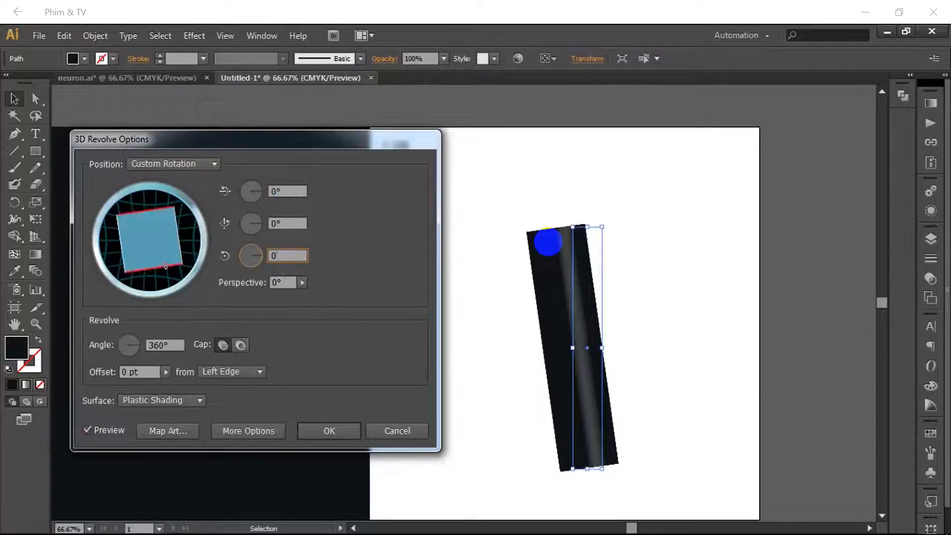
pyautogui.click(291, 224)
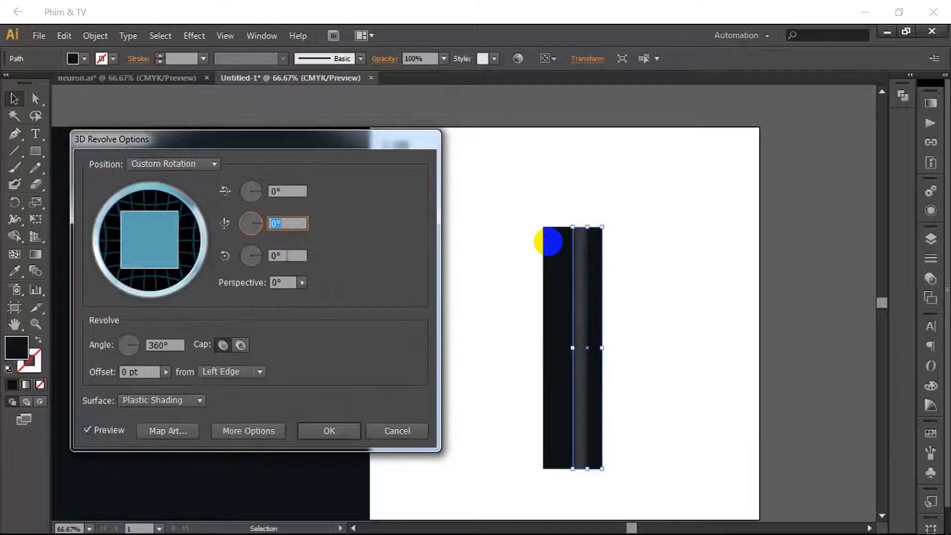
pyautogui.click(287, 255)
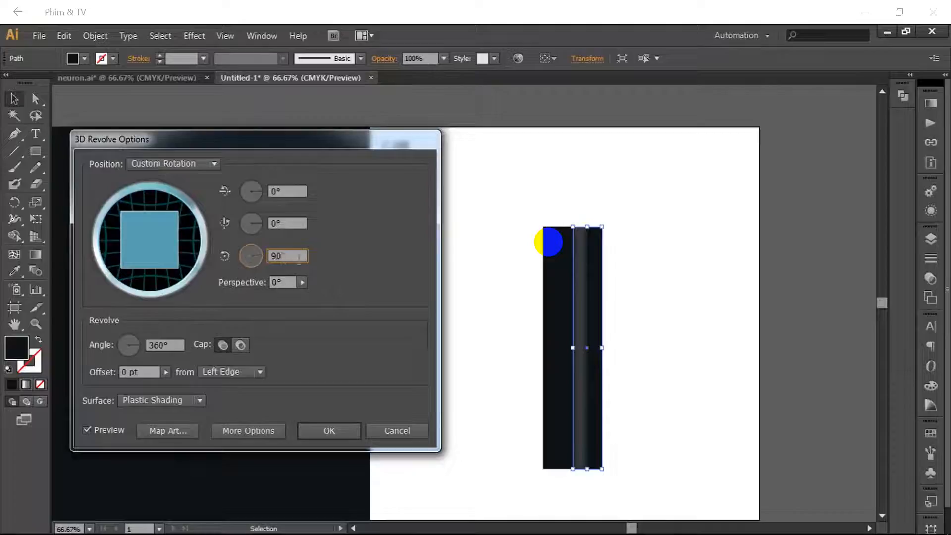
pyautogui.click(297, 225)
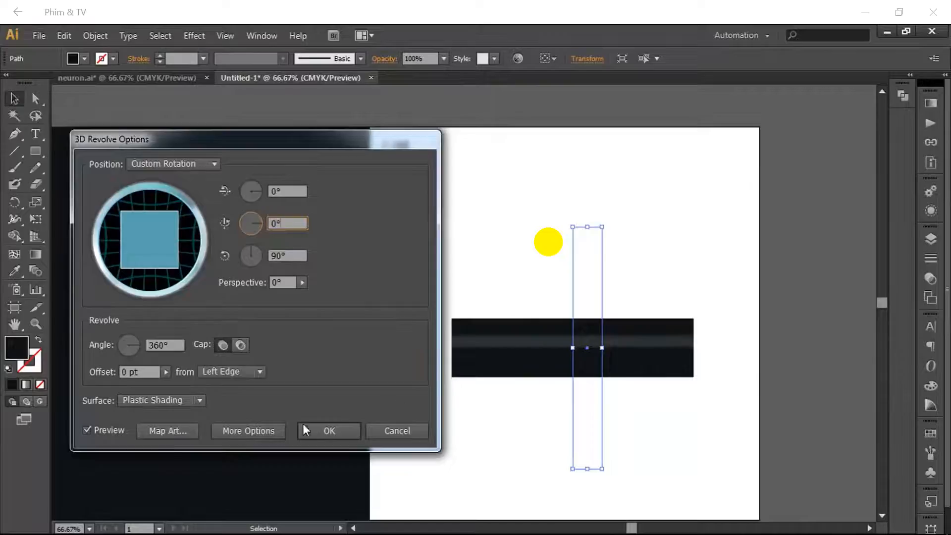
# Map the STRIP symbol onto surface 3 of 3 of the revolved shape and make its geometry invisible.
pyautogui.click(158, 433)
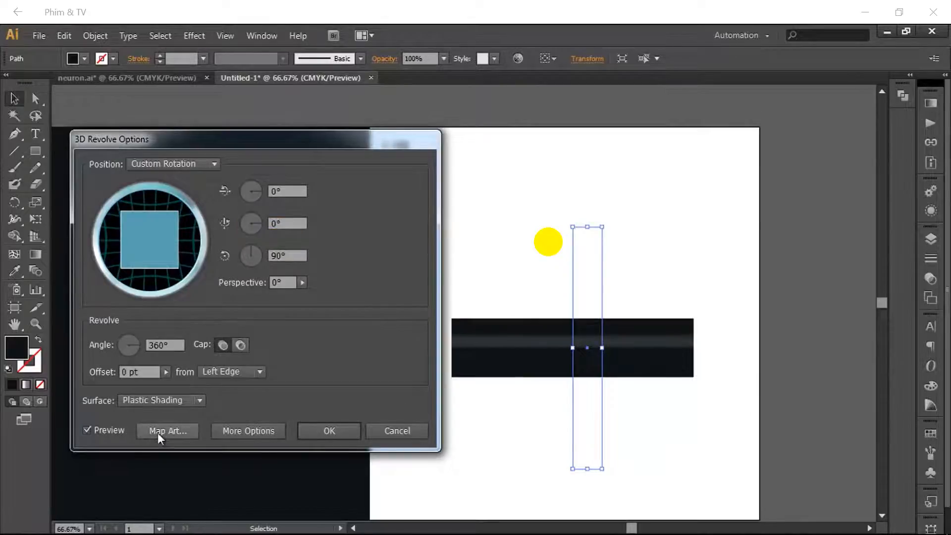
pyautogui.moveTo(682, 141); pyautogui.dragTo(173, 140)
pyautogui.click(347, 162)
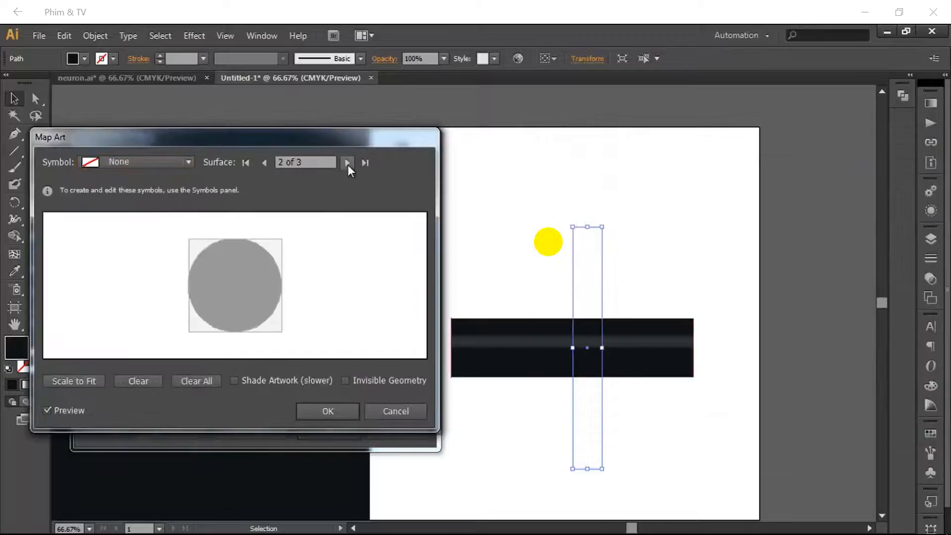
pyautogui.click(348, 162)
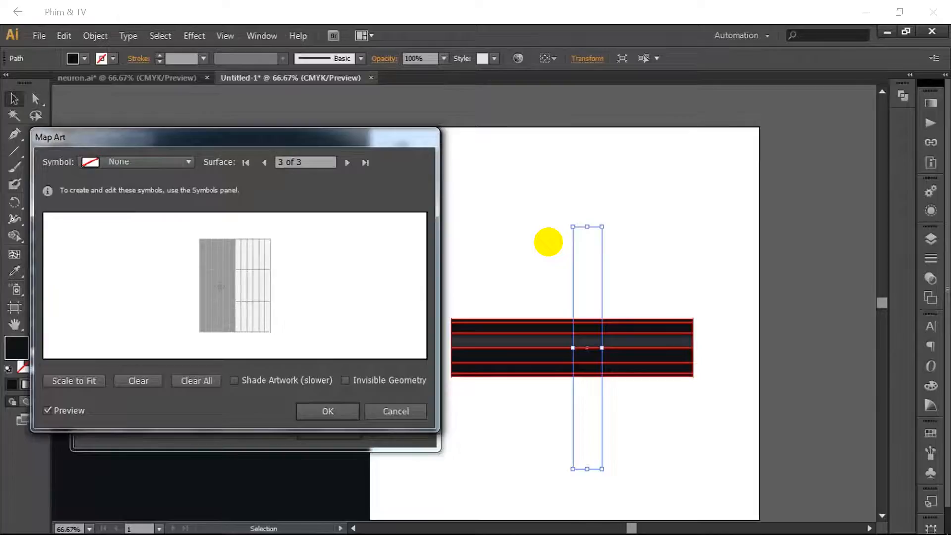
pyautogui.click(184, 163)
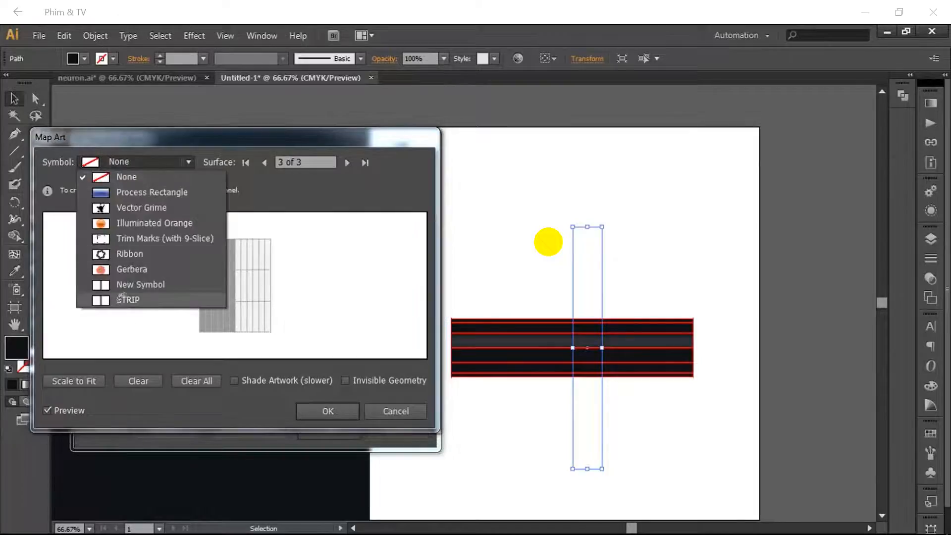
pyautogui.click(121, 296)
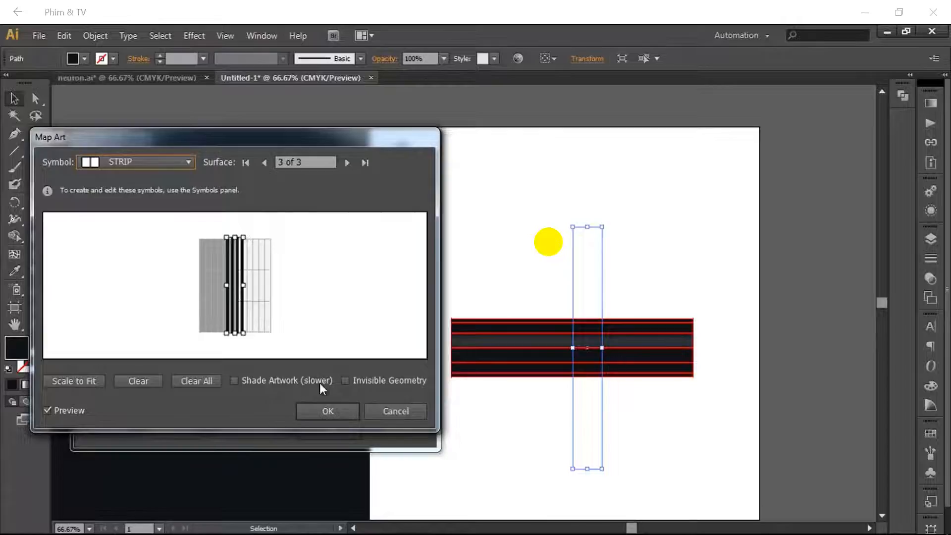
pyautogui.click(345, 381)
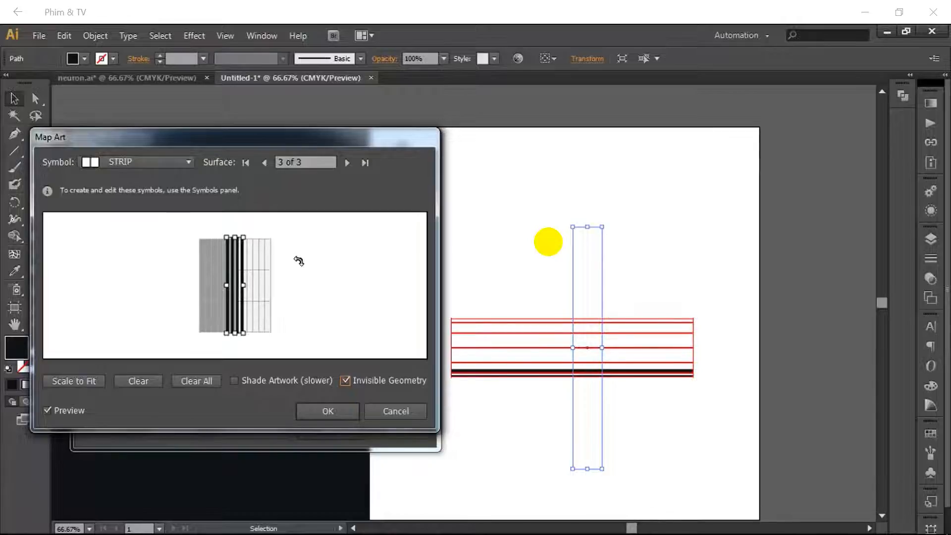
# Rotate the mapped STRIP symbol to a shallow upward diagonal across the surface grid, and apply the map art and the 3D Revolve effect.
pyautogui.moveTo(249, 232); pyautogui.dragTo(302, 274)
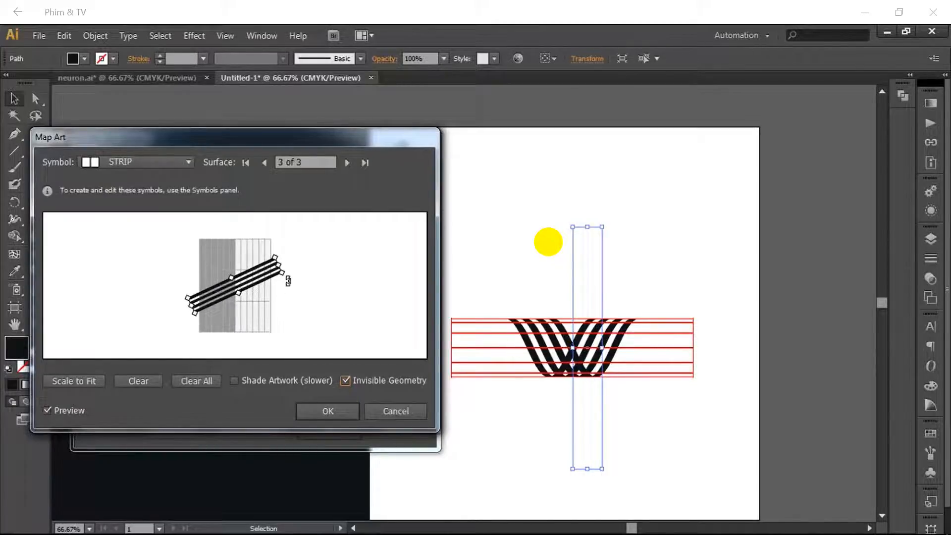
pyautogui.moveTo(290, 276); pyautogui.dragTo(292, 277)
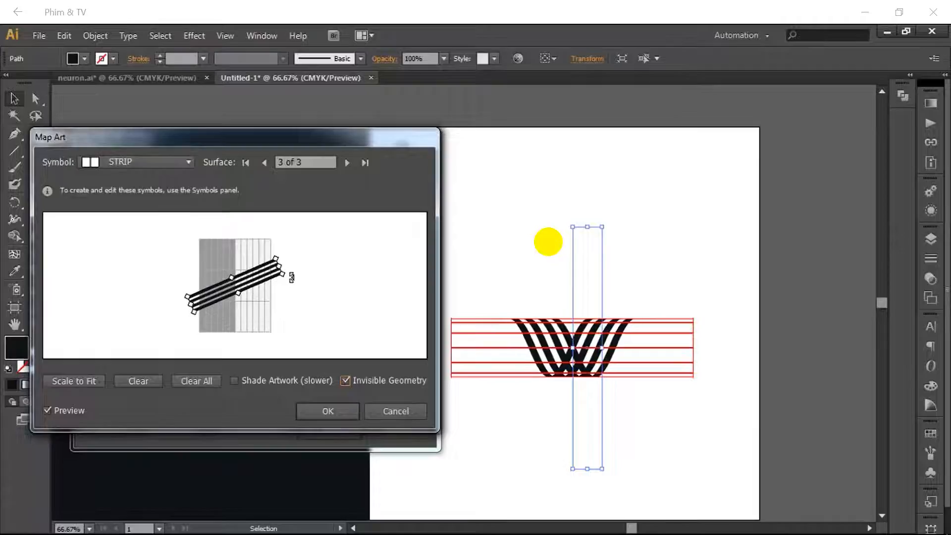
pyautogui.click(322, 413)
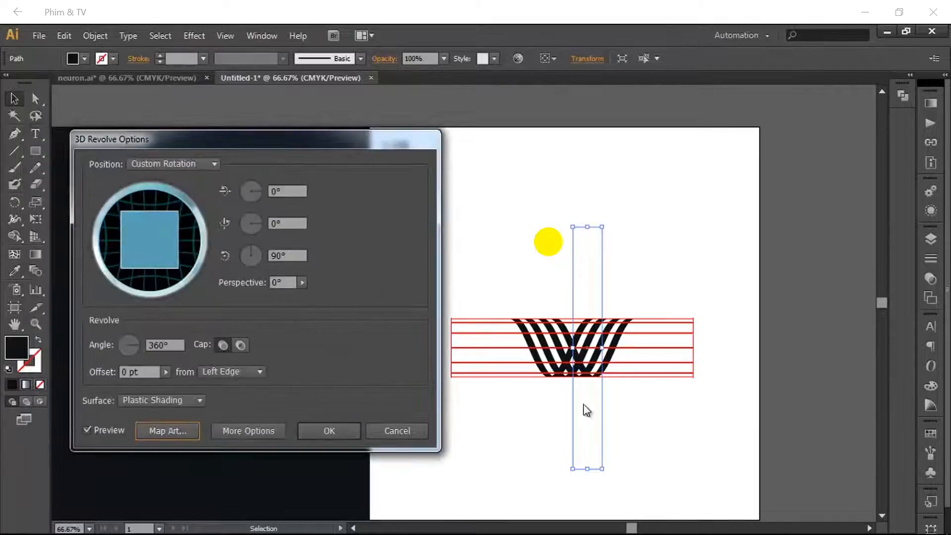
pyautogui.click(329, 430)
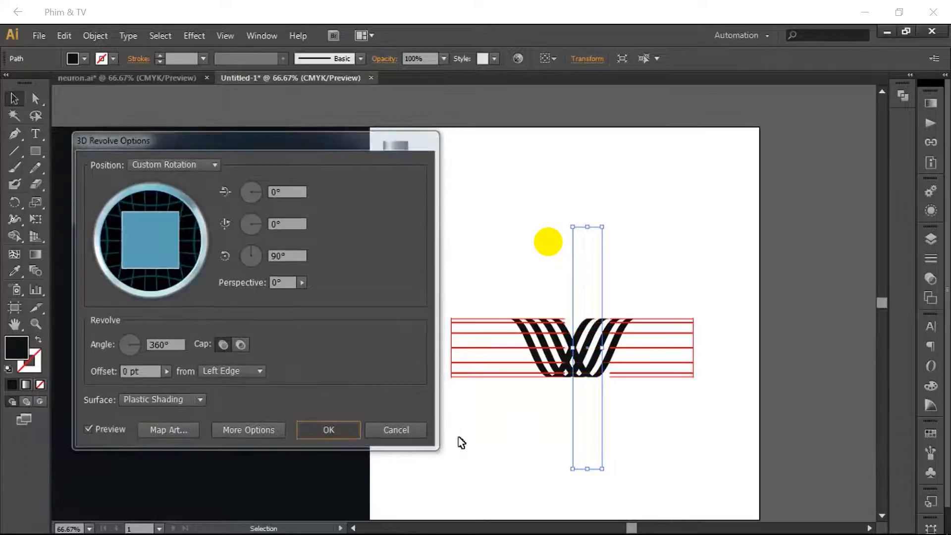
pyautogui.click(552, 416)
pyautogui.scroll(4, 564, 404)
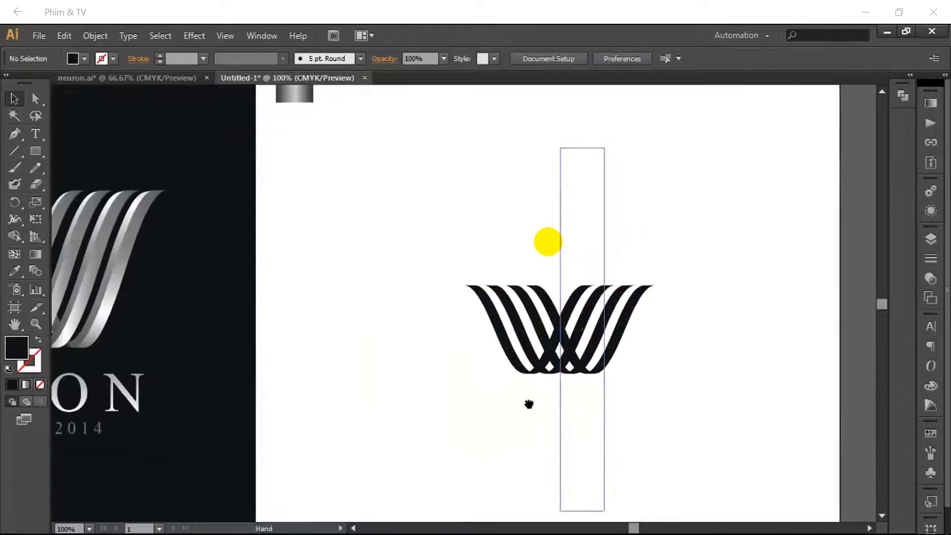
pyautogui.scroll(-4, 438, 365)
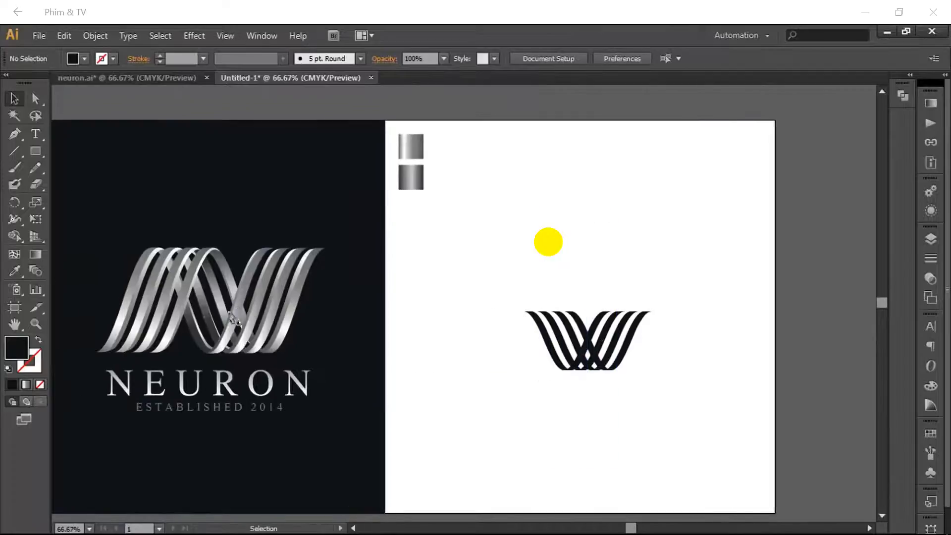
# Expand the appearance of the revolved stripe artwork.
pyautogui.moveTo(570, 372); pyautogui.dragTo(515, 376)
pyautogui.scroll(1, 515, 375)
pyautogui.hscroll(1, 490, 388)
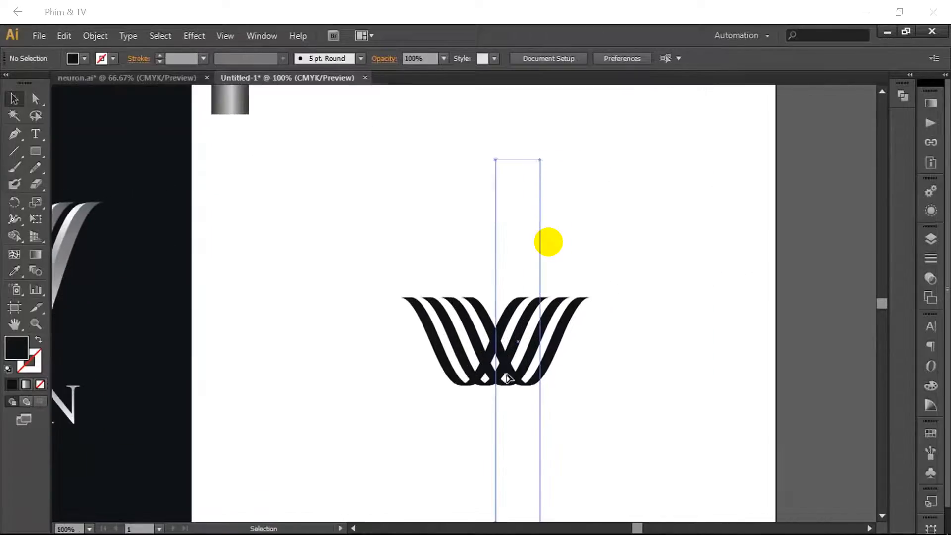
pyautogui.click(495, 379)
pyautogui.click(94, 36)
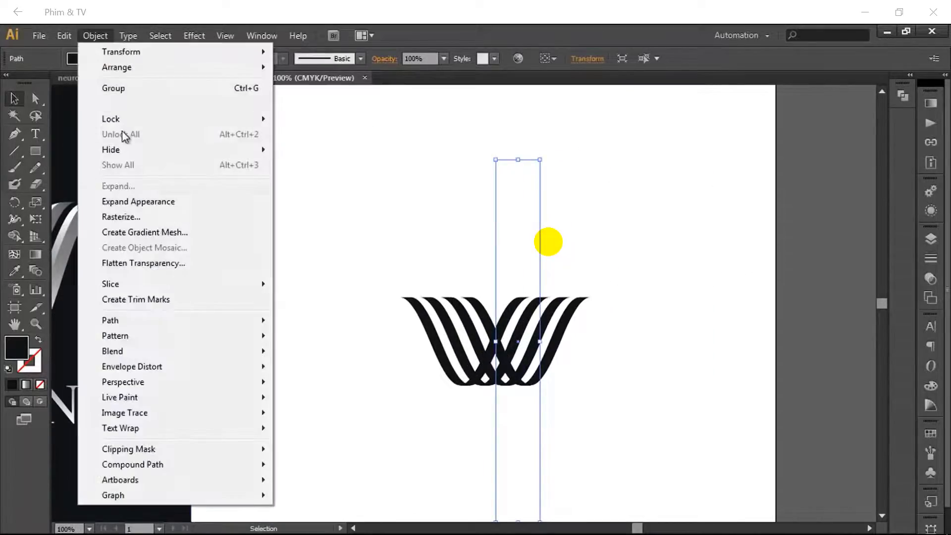
pyautogui.click(130, 201)
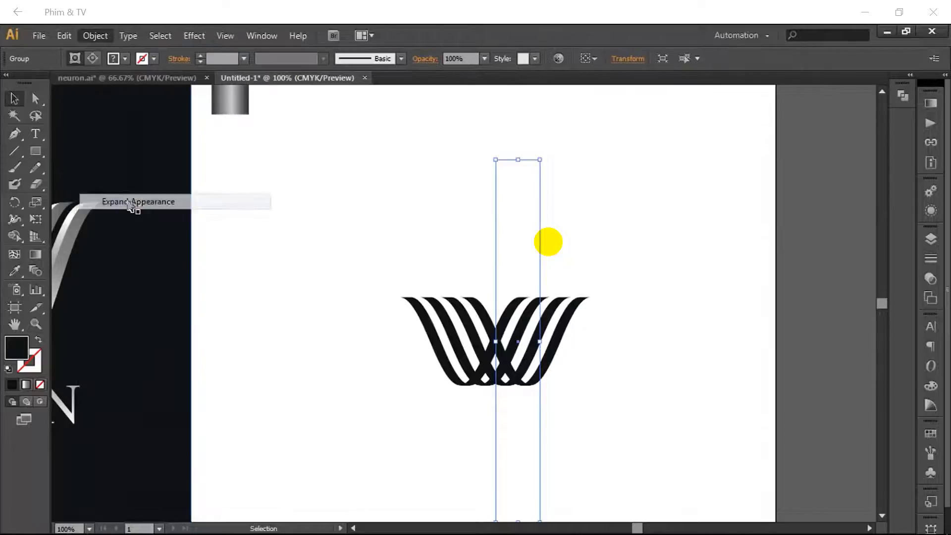
# Ungroup the expanded stripe artwork repeatedly to separate its nested groups.
pyautogui.rightClick(535, 373)
pyautogui.click(572, 450)
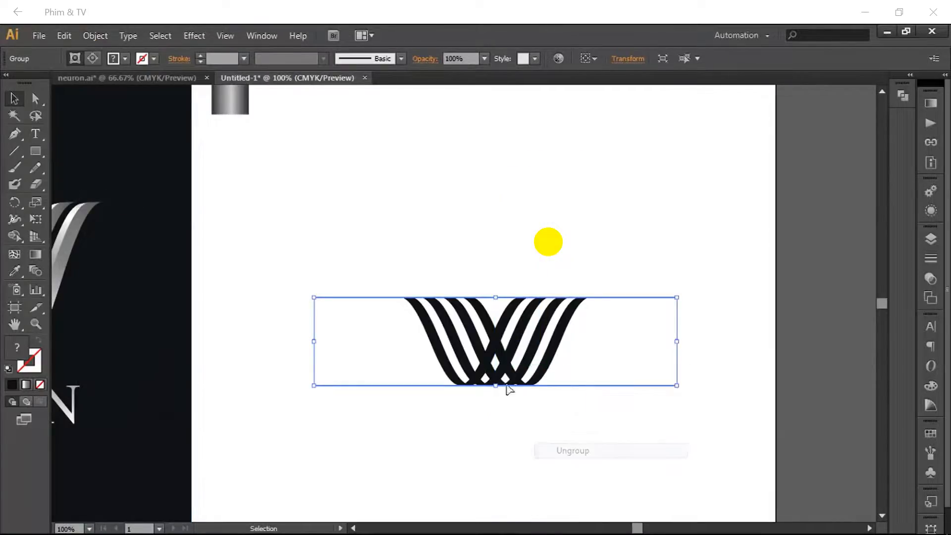
pyautogui.rightClick(506, 384)
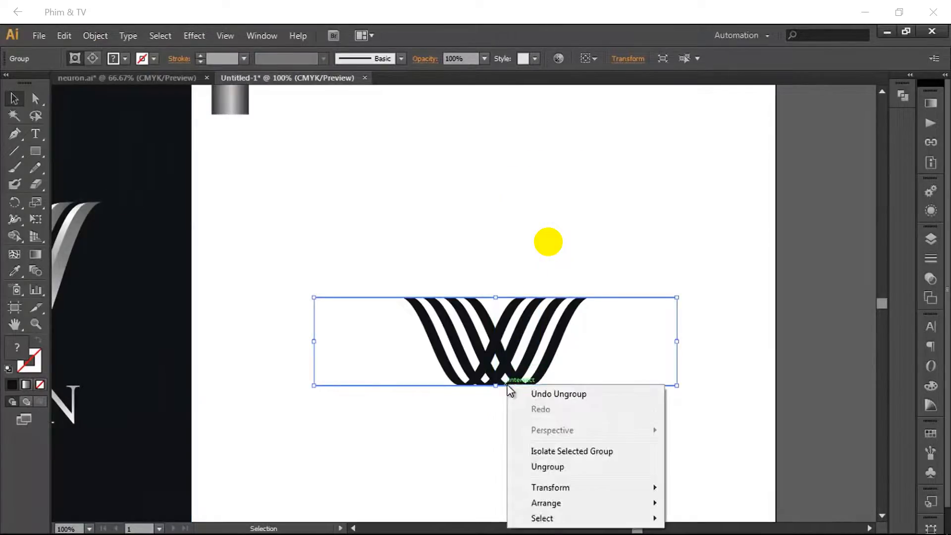
pyautogui.click(555, 466)
pyautogui.rightClick(560, 463)
pyautogui.click(469, 411)
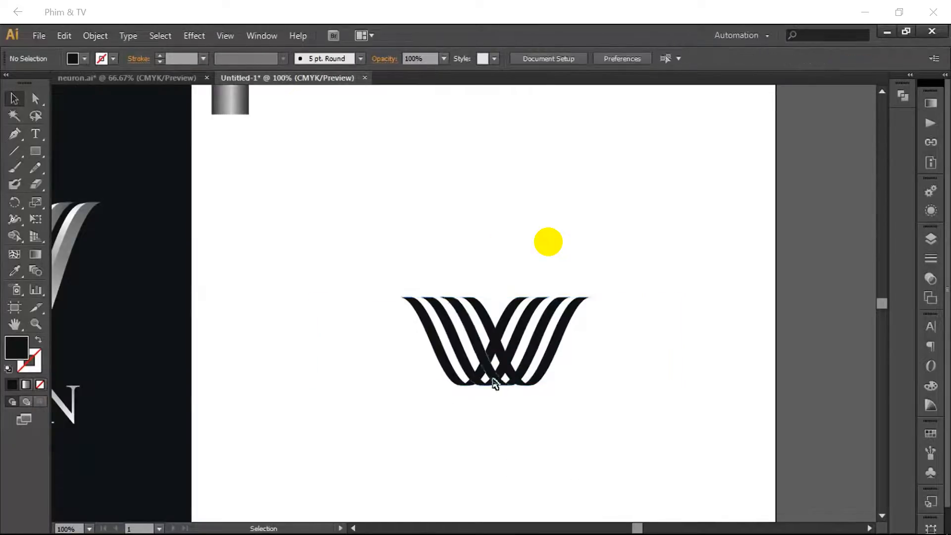
# Release the clipping masks on both four-strip ribbon groups.
pyautogui.rightClick(493, 380)
pyautogui.click(538, 464)
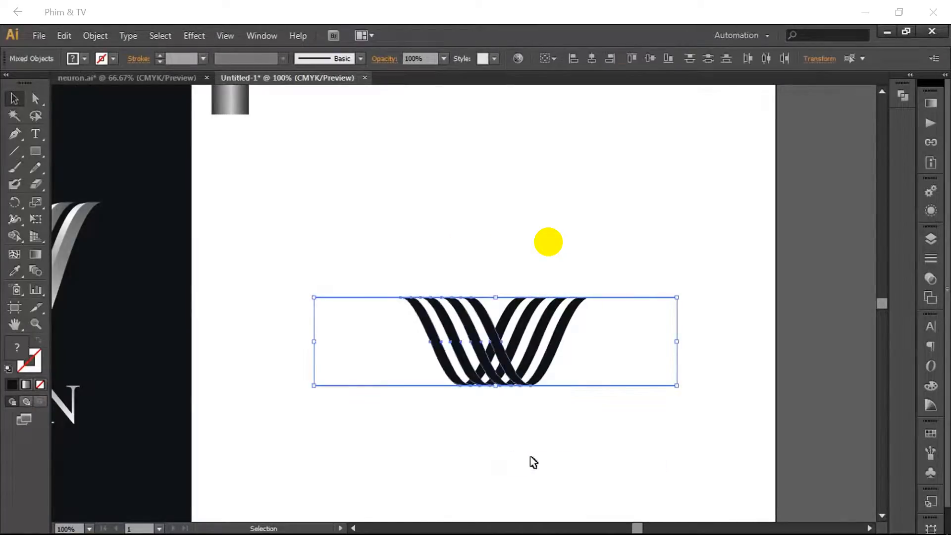
pyautogui.click(549, 443)
pyautogui.click(513, 379)
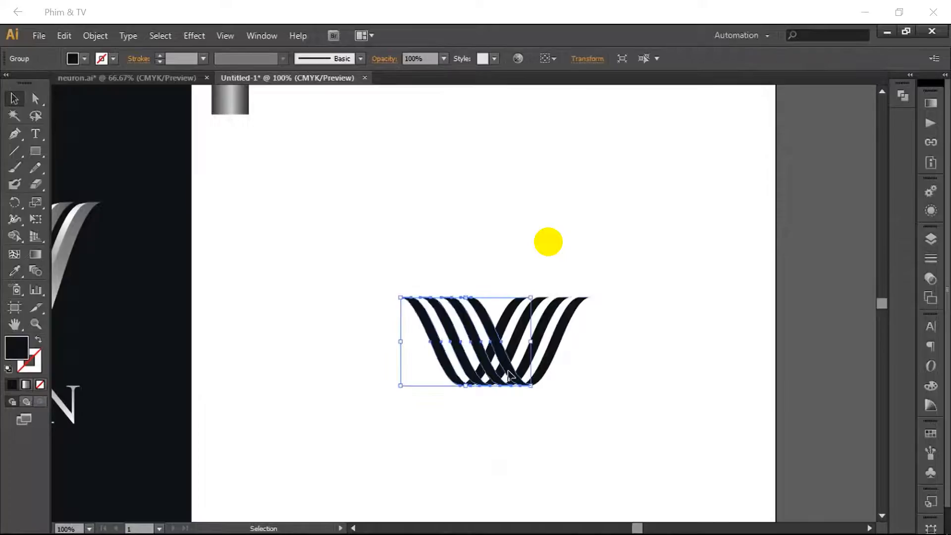
pyautogui.click(559, 365)
pyautogui.click(556, 361)
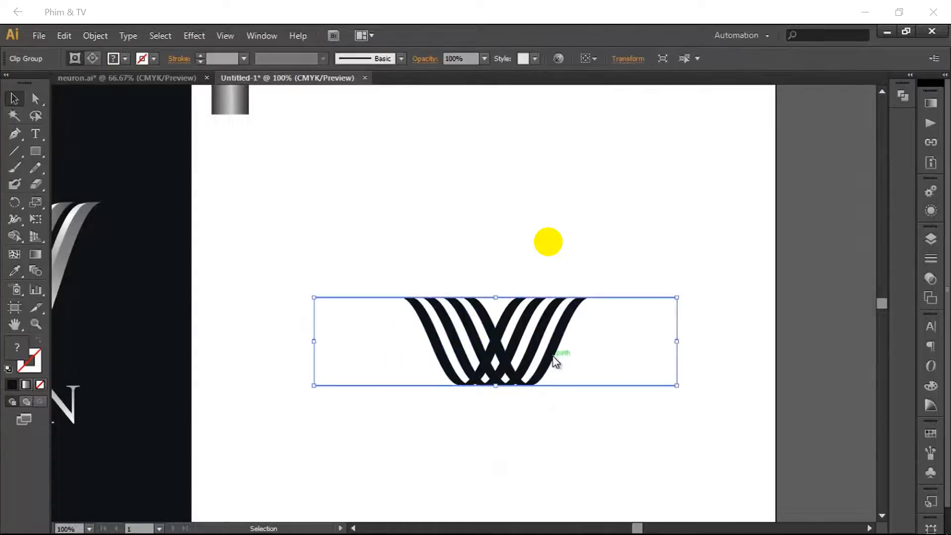
pyautogui.rightClick(553, 356)
pyautogui.click(582, 439)
pyautogui.click(610, 435)
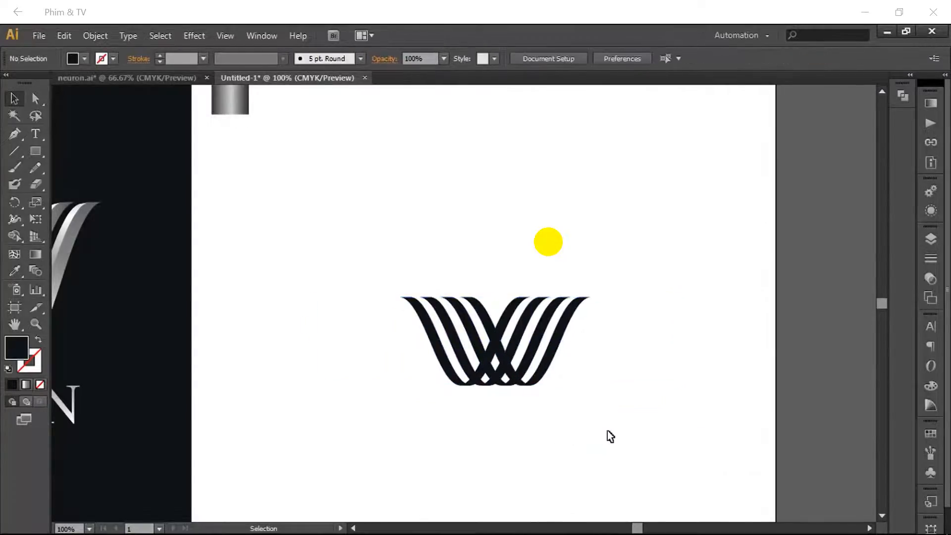
# Delete the leftover unfilled mask paths and the thin empty clip group around the ribbons.
pyautogui.click(558, 364)
pyautogui.moveTo(665, 475); pyautogui.dragTo(634, 329)
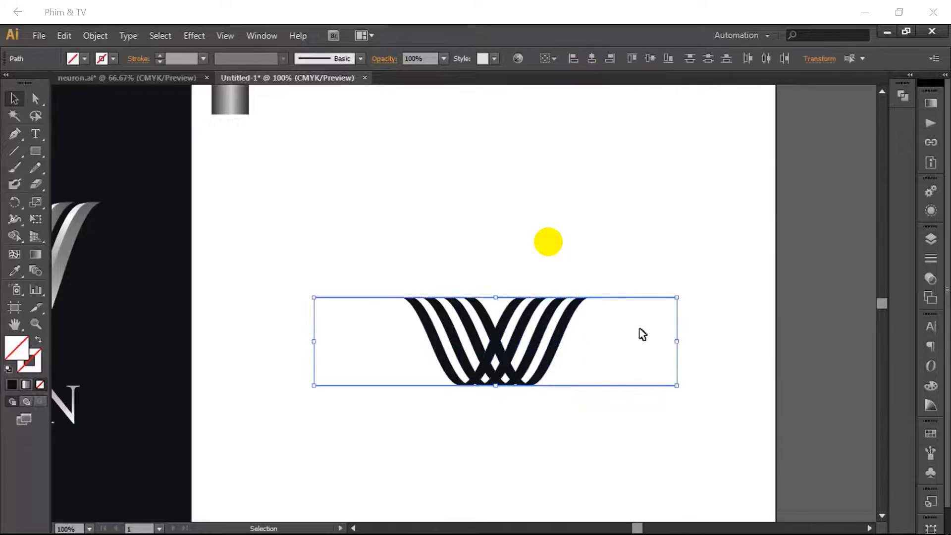
pyautogui.press('Delete')
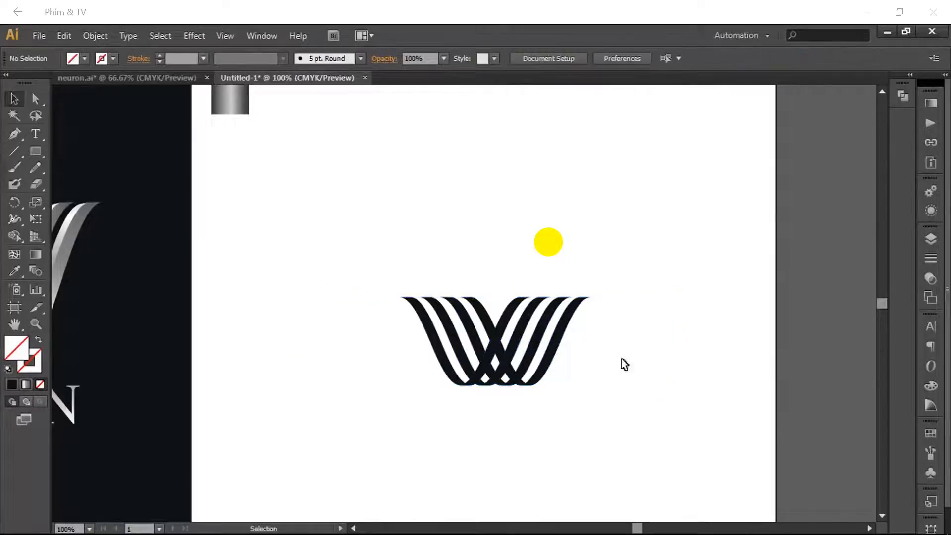
pyautogui.click(461, 371)
pyautogui.click(426, 395)
pyautogui.press('Delete')
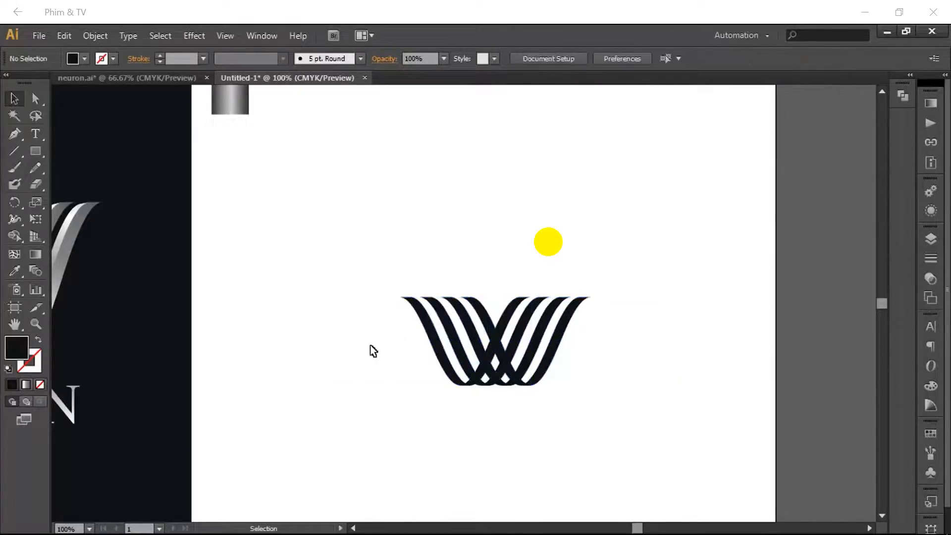
pyautogui.moveTo(342, 246); pyautogui.dragTo(401, 349)
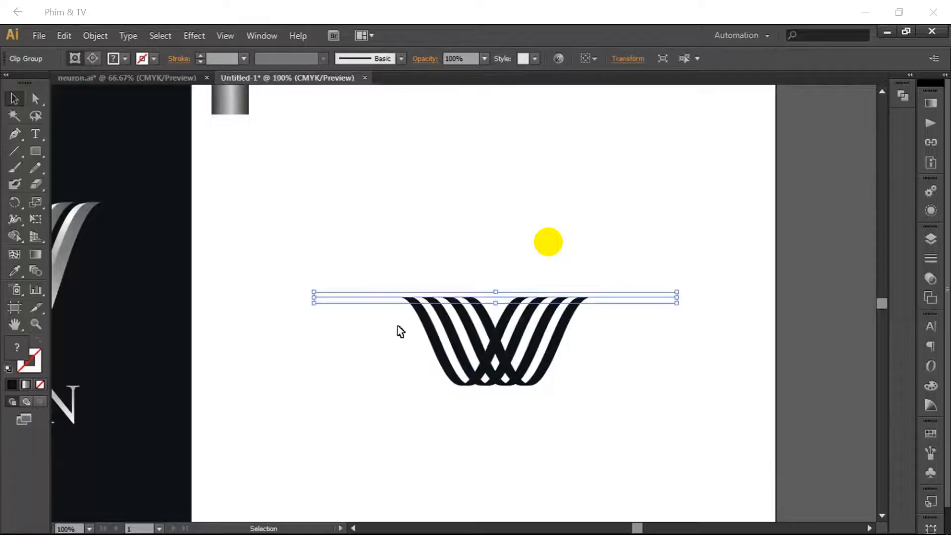
pyautogui.click(352, 329)
pyautogui.moveTo(352, 329); pyautogui.dragTo(446, 495)
pyautogui.moveTo(435, 455); pyautogui.dragTo(602, 262)
pyautogui.click(606, 402)
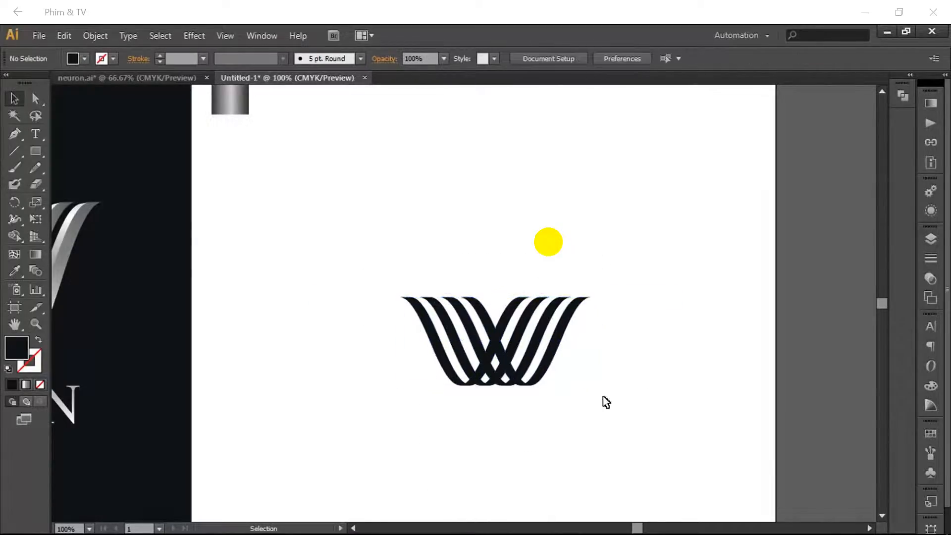
# Move the downward-slanting ribbon group to the right until its upper ends join the upper ends of the upward-slanting group.
pyautogui.click(508, 371)
pyautogui.scroll(1, 501, 372)
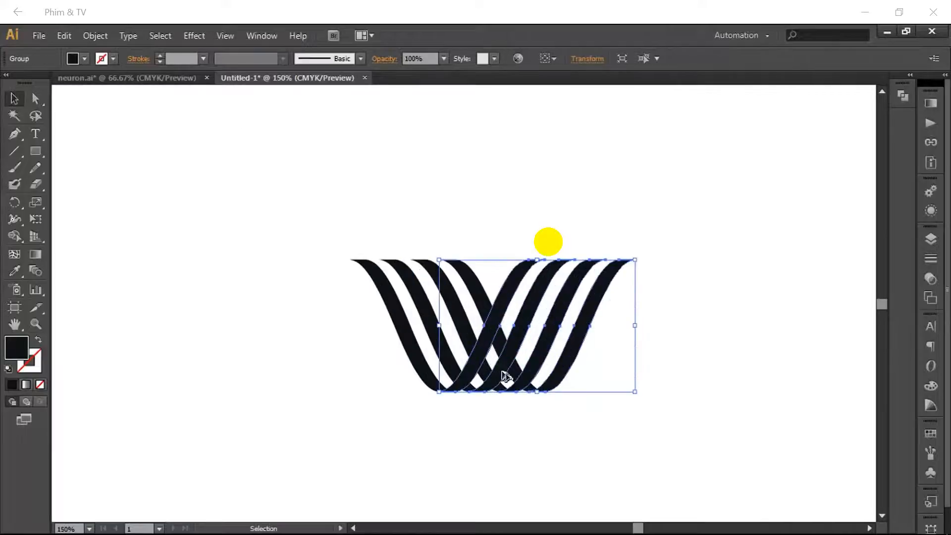
pyautogui.hscroll(3, 510, 376)
pyautogui.click(509, 376)
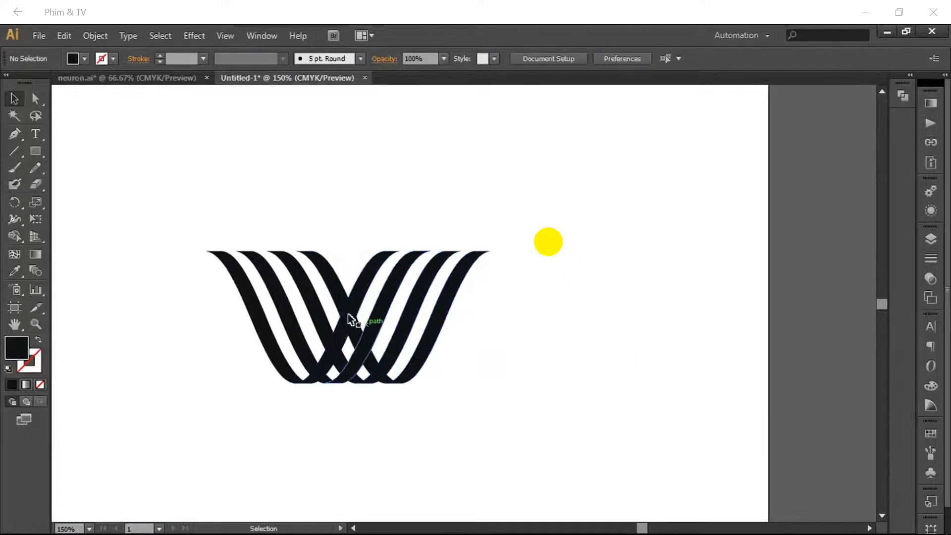
pyautogui.click(343, 303)
pyautogui.moveTo(341, 299); pyautogui.dragTo(519, 309)
pyautogui.click(315, 387)
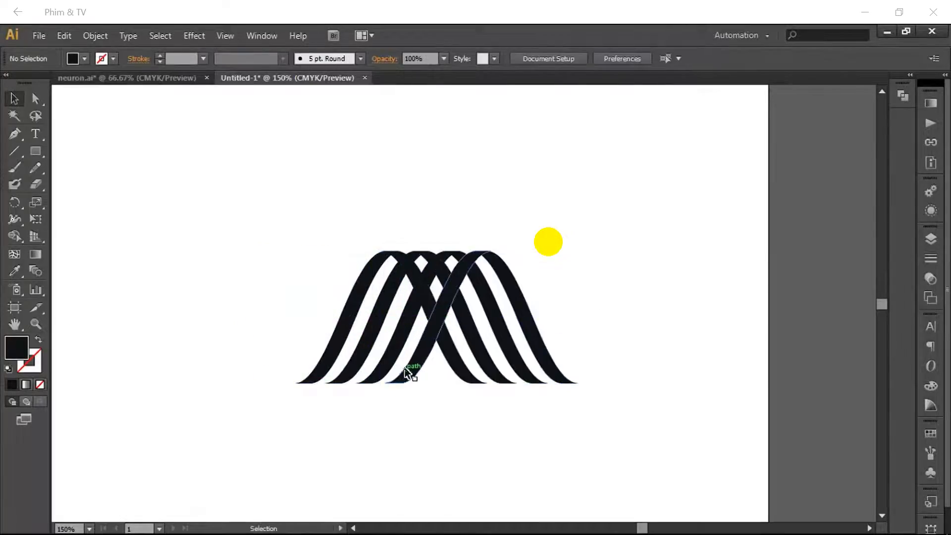
# Duplicate the upward-slanting ribbon group to the right, joining the lower ends of the downward-slanting group to complete the N.
pyautogui.click(406, 371)
pyautogui.keyDown('shift'); pyautogui.click(415, 373); pyautogui.keyUp('shift')
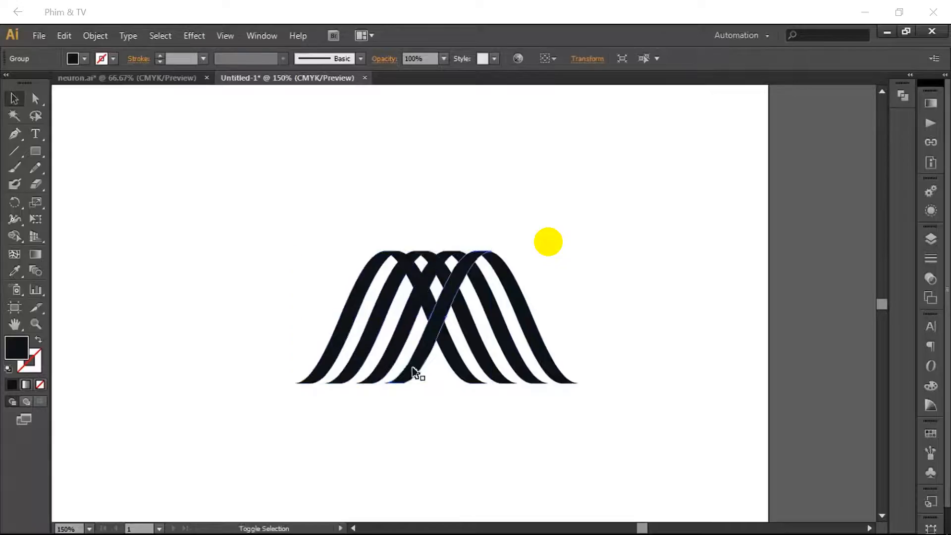
pyautogui.moveTo(426, 373); pyautogui.dragTo(607, 373)
pyautogui.moveTo(600, 374); pyautogui.dragTo(599, 374)
pyautogui.scroll(-2, 572, 416)
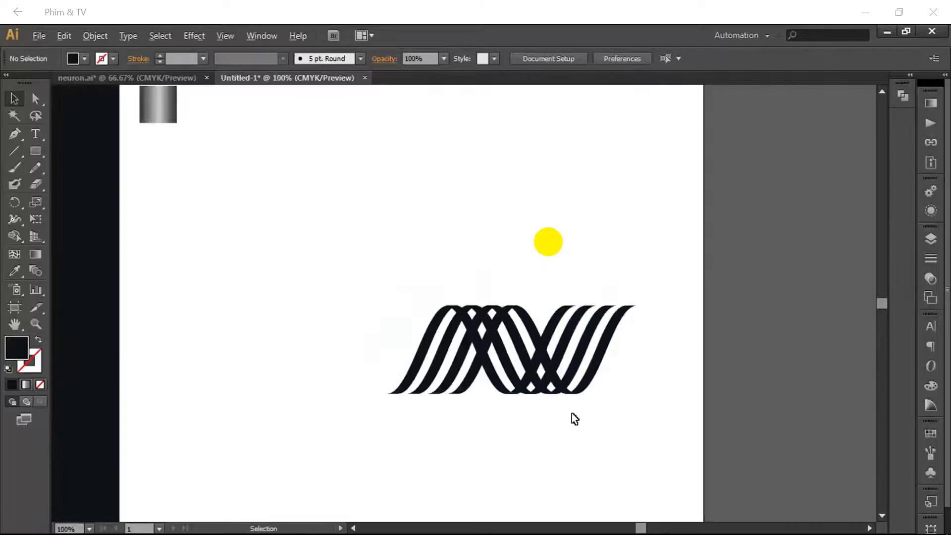
# Stretch all three ribbon groups of the N taller and move them left within the white area.
pyautogui.moveTo(527, 418); pyautogui.dragTo(549, 392)
pyautogui.moveTo(445, 313); pyautogui.dragTo(693, 473)
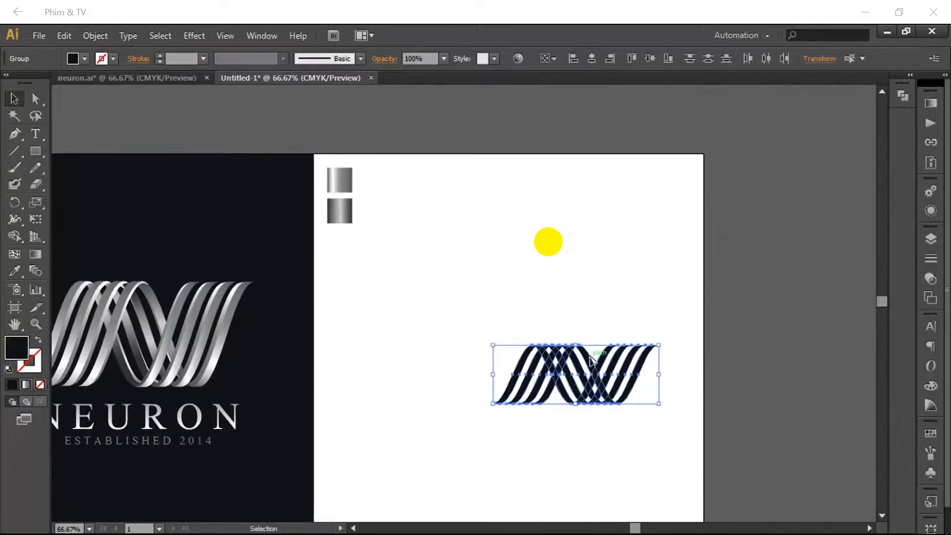
pyautogui.moveTo(579, 349); pyautogui.dragTo(578, 321)
pyautogui.moveTo(460, 285); pyautogui.dragTo(663, 445)
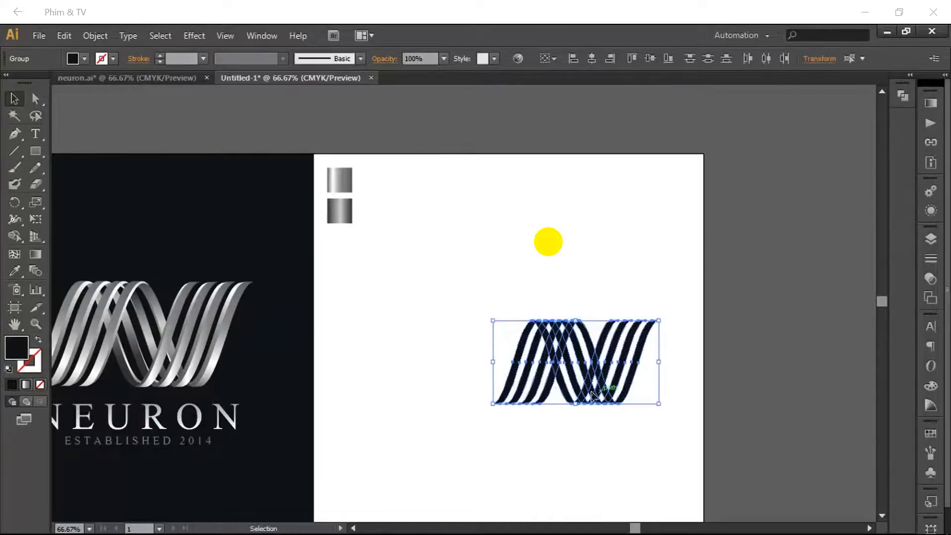
pyautogui.moveTo(609, 391); pyautogui.dragTo(530, 370)
pyautogui.click(523, 445)
pyautogui.scroll(1, 517, 415)
pyautogui.moveTo(512, 401); pyautogui.dragTo(518, 450)
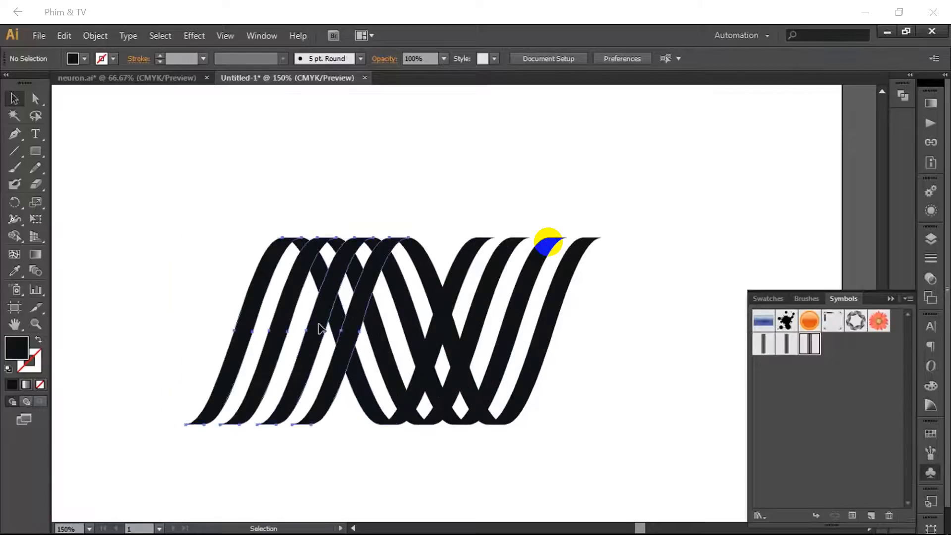
# Bring the two upward-slanting ribbon groups to the front of the downward-slanting one.
pyautogui.click(322, 329)
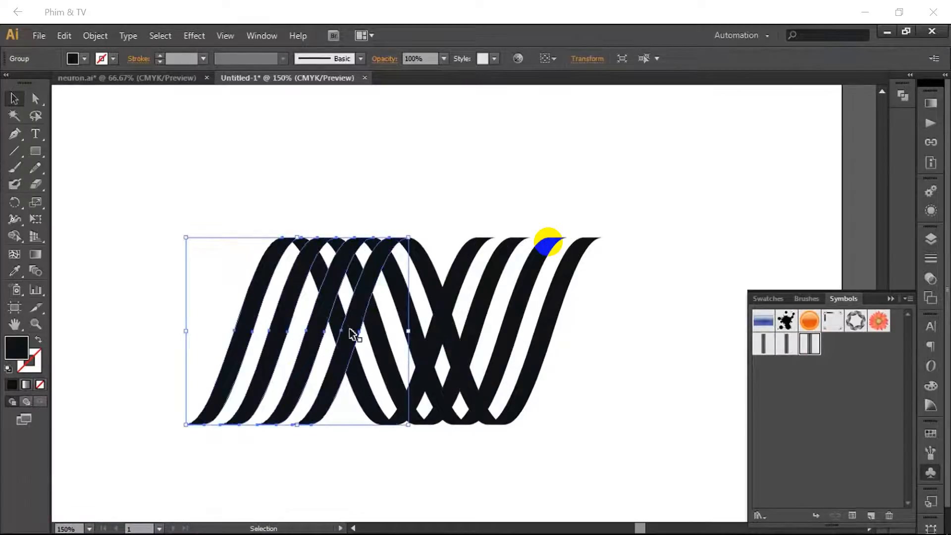
pyautogui.keyDown('shift'); pyautogui.click(463, 287); pyautogui.keyUp('shift')
pyautogui.rightClick(460, 286)
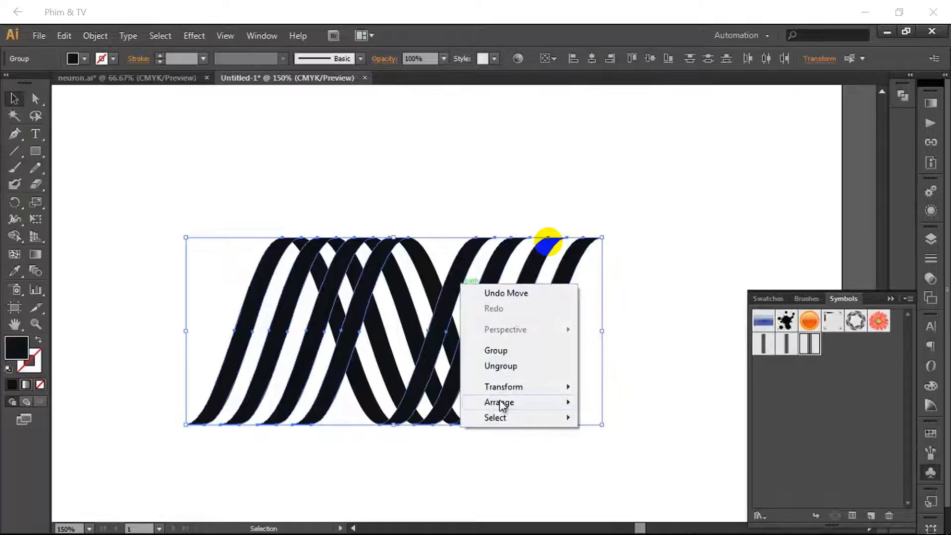
pyautogui.moveTo(508, 404)
pyautogui.click(614, 402)
pyautogui.click(673, 352)
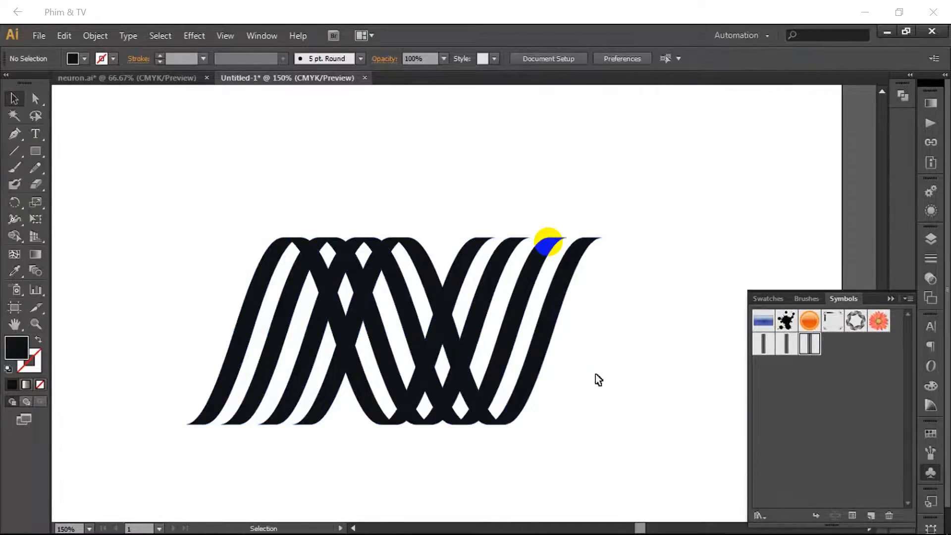
# Fill all the ribbon groups of the N with grey a0a0a0.
pyautogui.moveTo(597, 378); pyautogui.dragTo(72, 301)
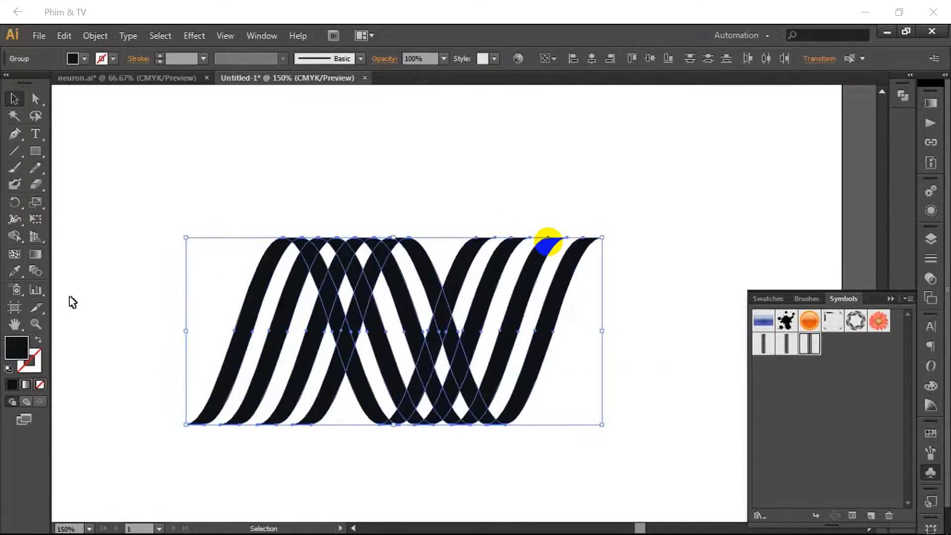
pyautogui.doubleClick(19, 349)
pyautogui.moveTo(594, 207); pyautogui.dragTo(569, 182)
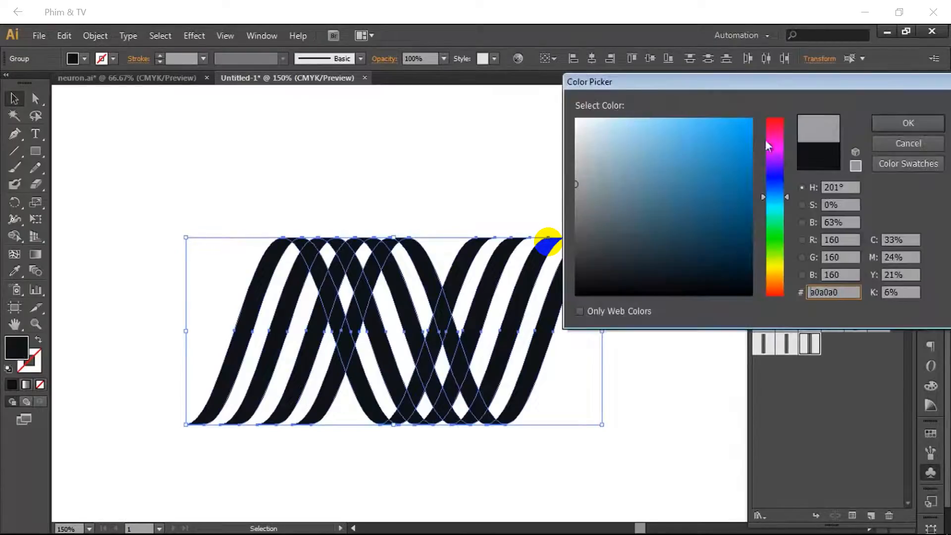
pyautogui.click(898, 127)
pyautogui.click(715, 180)
pyautogui.scroll(-1, 593, 293)
pyautogui.scroll(2, 539, 346)
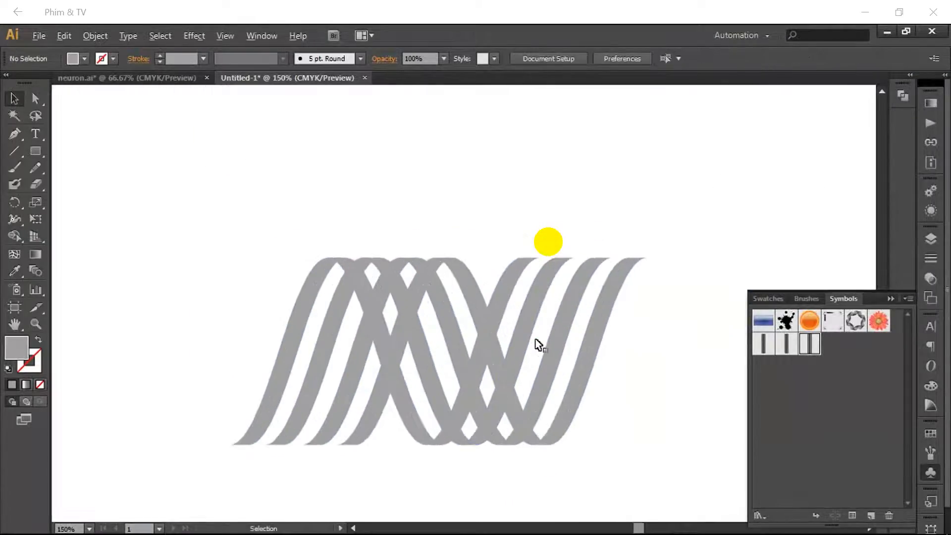
# Start a 3D Extrude & Bevel on the first upward-slanting ribbon group with all three rotation angles at 0° and preview enabled.
pyautogui.click(401, 342)
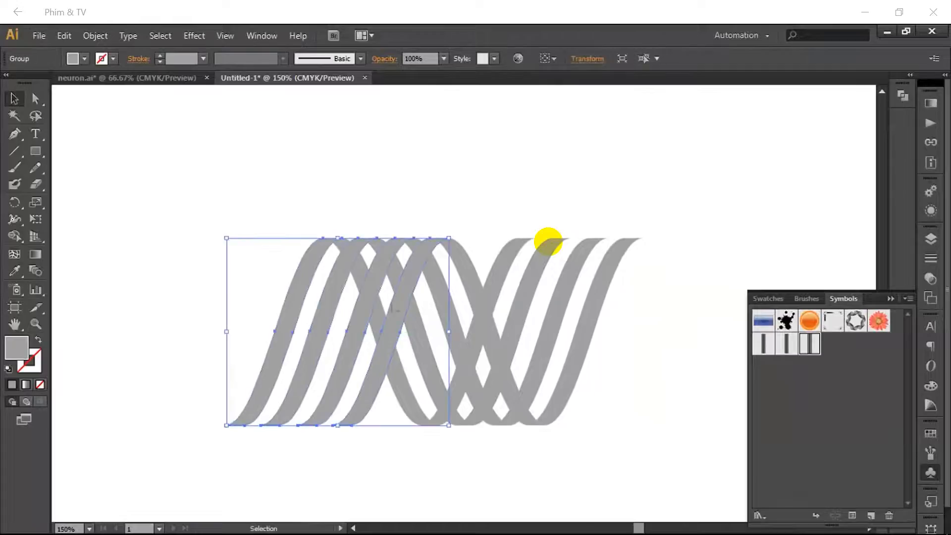
pyautogui.click(194, 36)
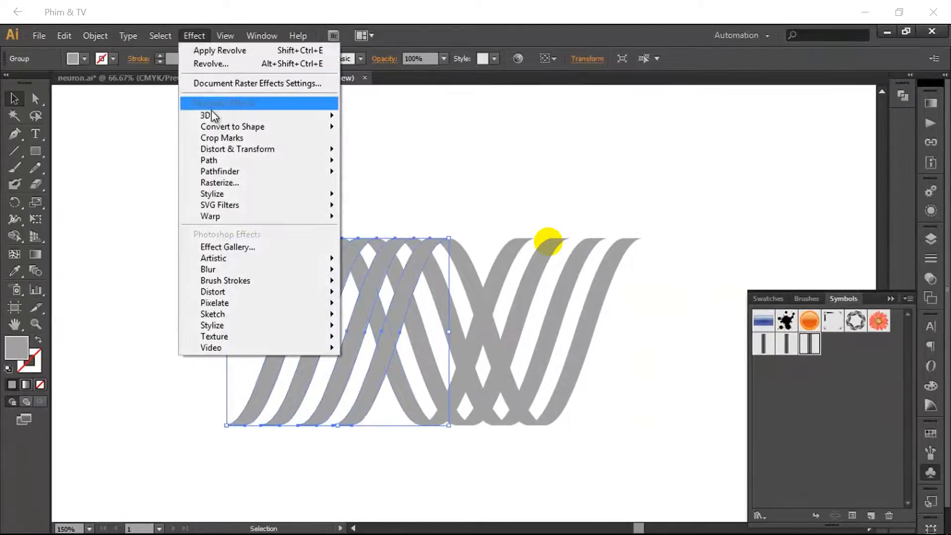
pyautogui.moveTo(277, 114)
pyautogui.click(381, 119)
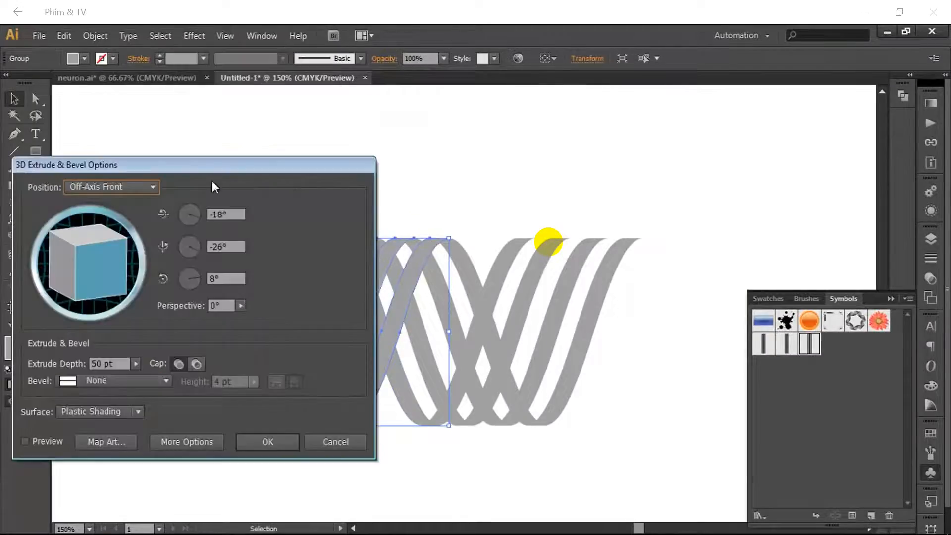
pyautogui.moveTo(219, 171); pyautogui.dragTo(779, 122)
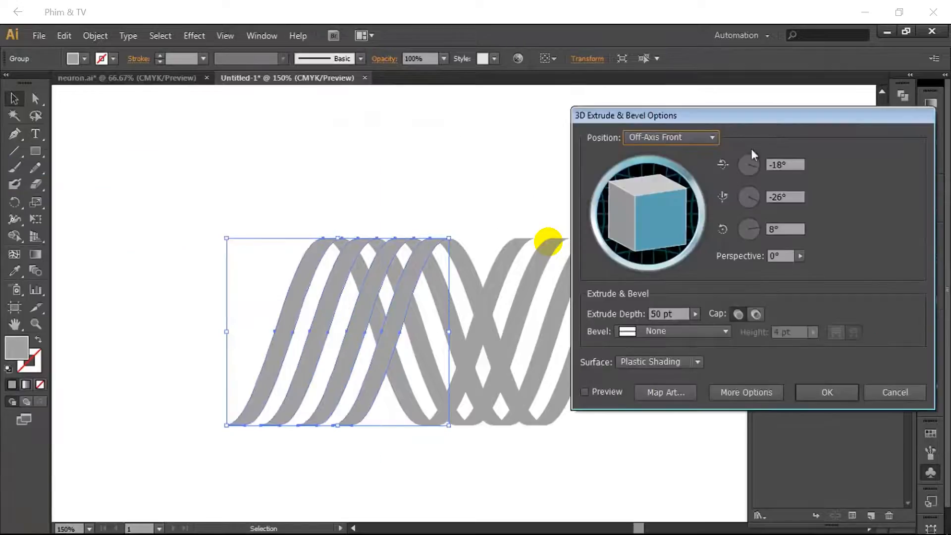
pyautogui.click(796, 165)
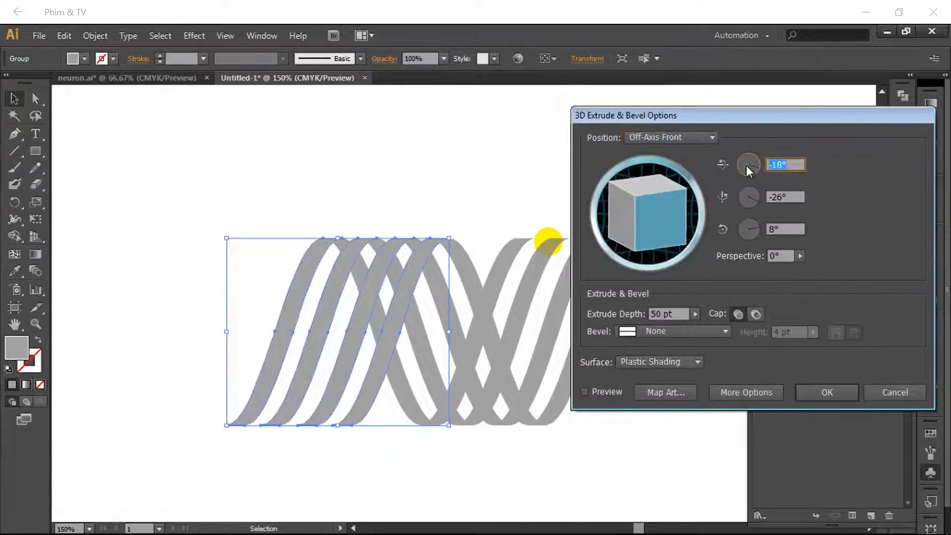
pyautogui.write('0')
pyautogui.press('Tab')
pyautogui.write('0')
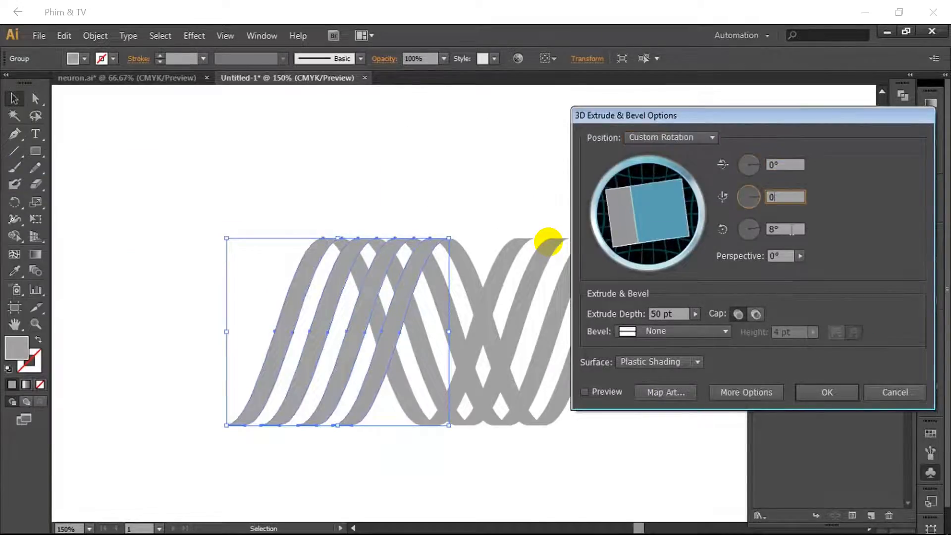
pyautogui.press('Tab')
pyautogui.write('0')
pyautogui.click(585, 391)
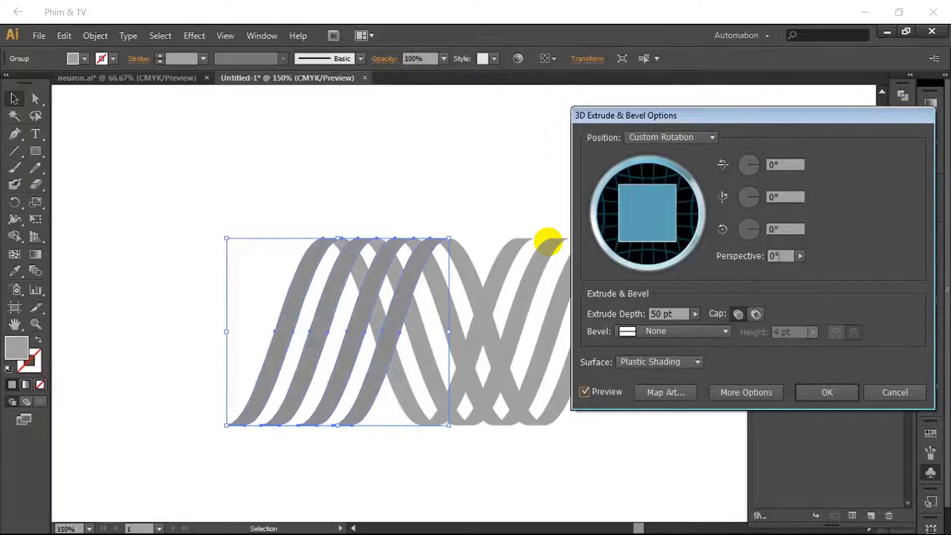
# Set the first upward-slanting group's extrusion to 10° perspective and 106 pt extrude depth.
pyautogui.click(799, 256)
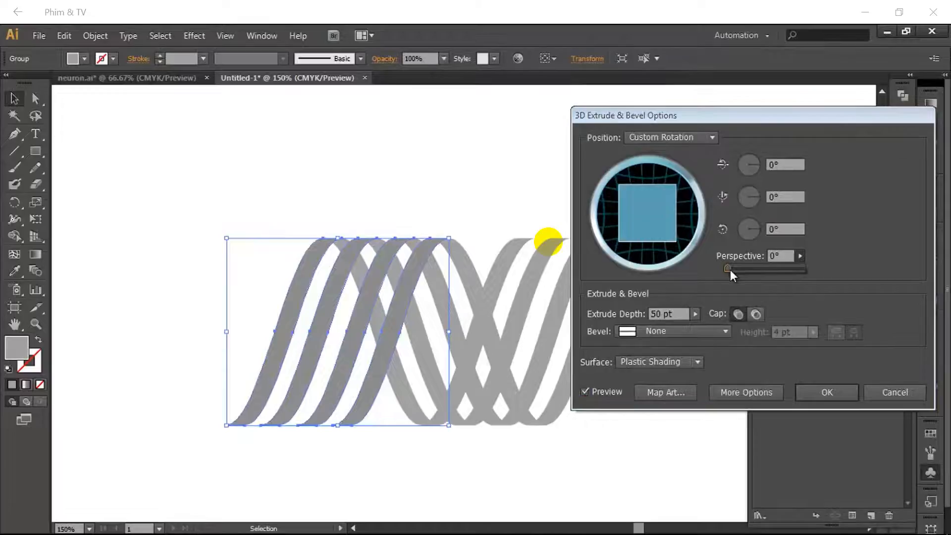
pyautogui.moveTo(733, 270); pyautogui.dragTo(735, 272)
pyautogui.click(673, 329)
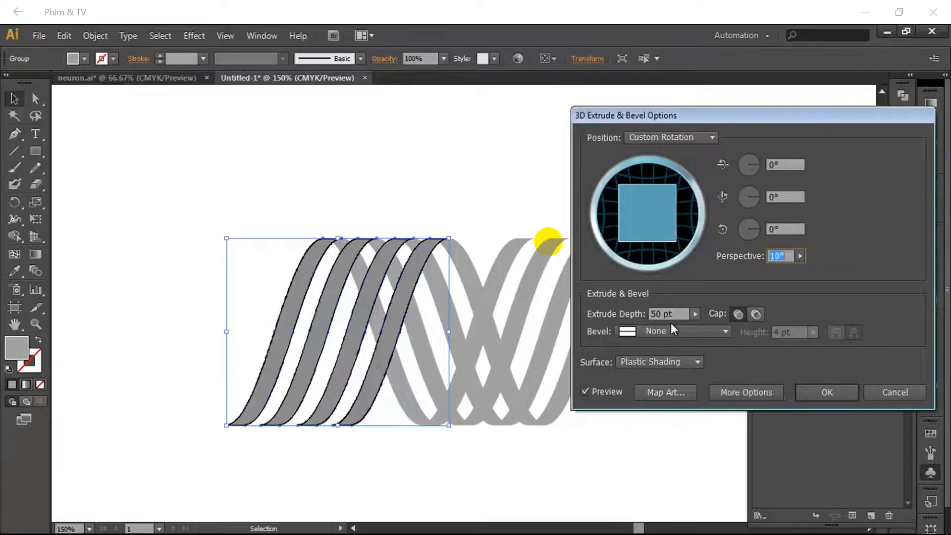
pyautogui.click(695, 313)
pyautogui.moveTo(628, 327); pyautogui.dragTo(629, 328)
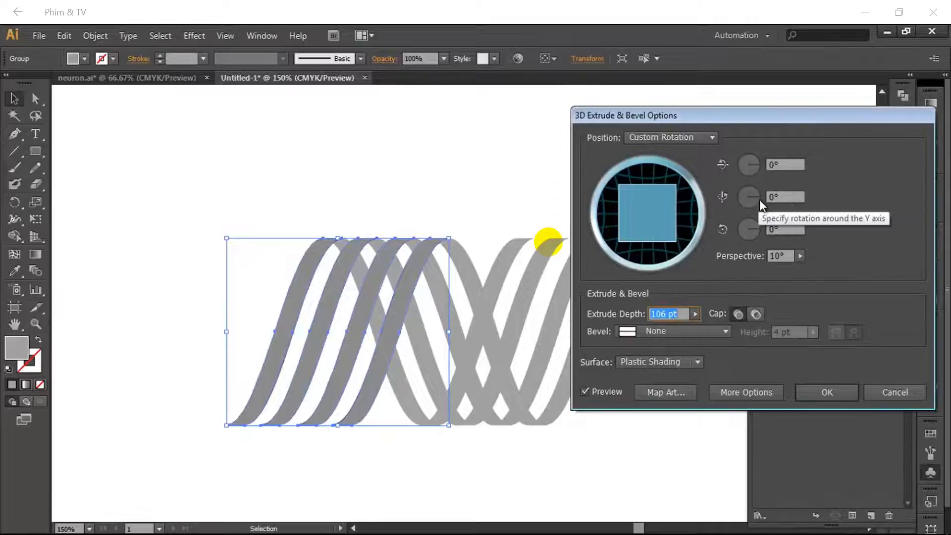
# Rotate the first group's extrusion 4° around the Y axis and apply the effect with an extrude depth of 106 pt.
pyautogui.moveTo(760, 199); pyautogui.dragTo(762, 197)
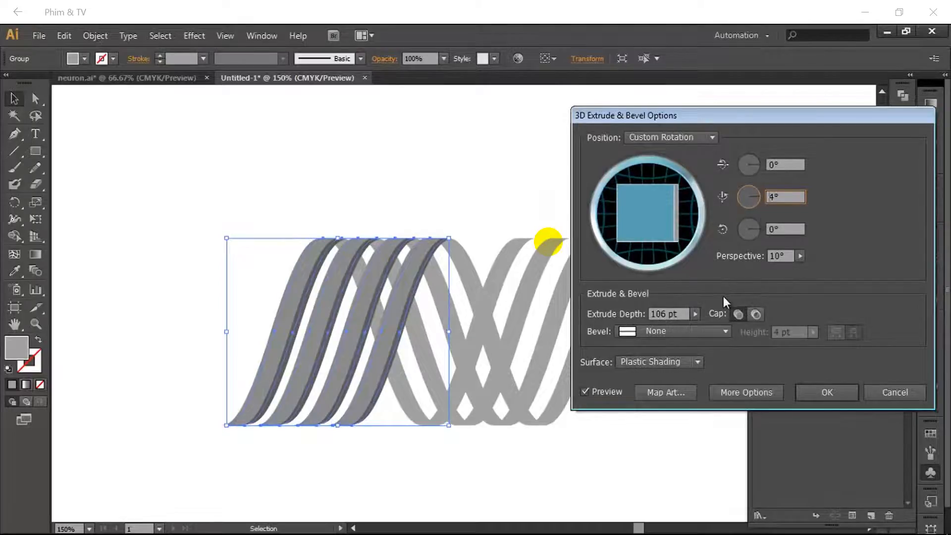
pyautogui.click(695, 314)
pyautogui.moveTo(627, 327); pyautogui.dragTo(627, 328)
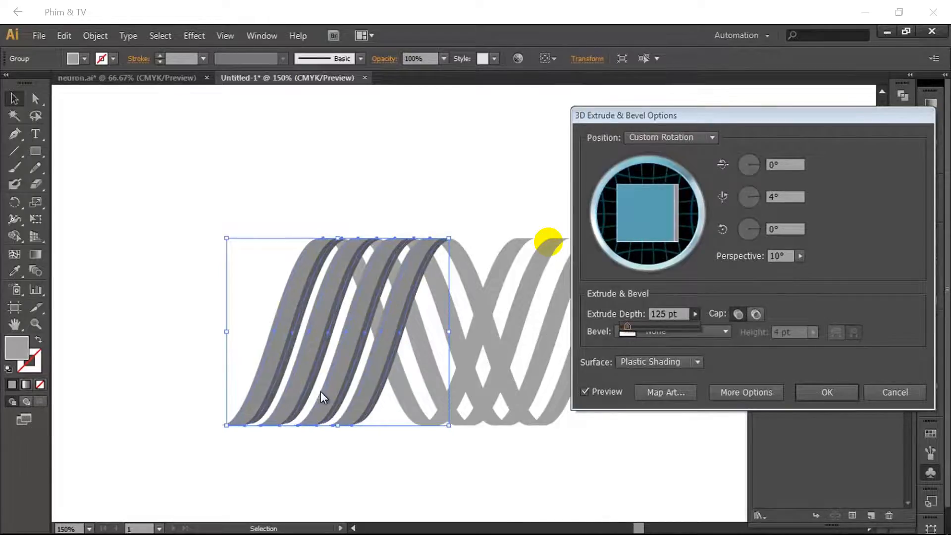
pyautogui.moveTo(635, 328); pyautogui.dragTo(627, 327)
pyautogui.click(821, 395)
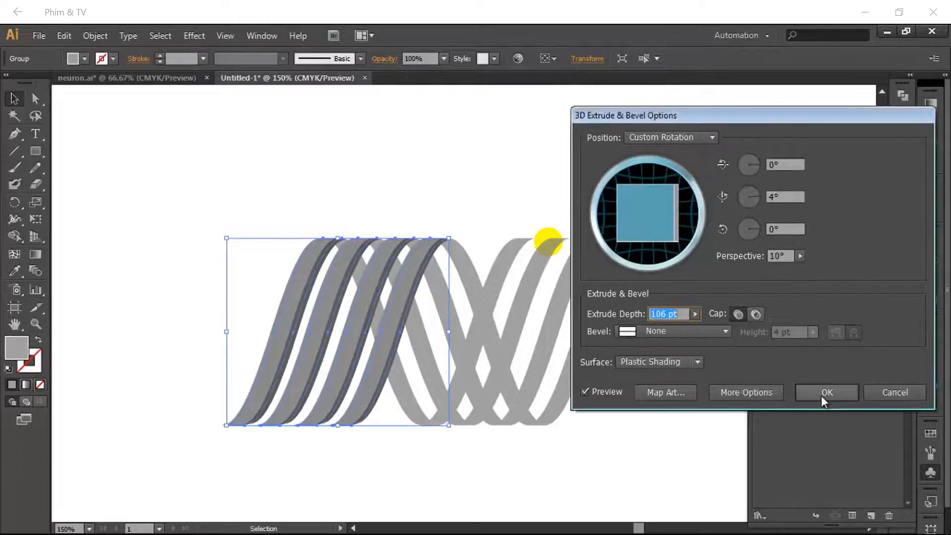
pyautogui.click(822, 394)
pyautogui.click(570, 419)
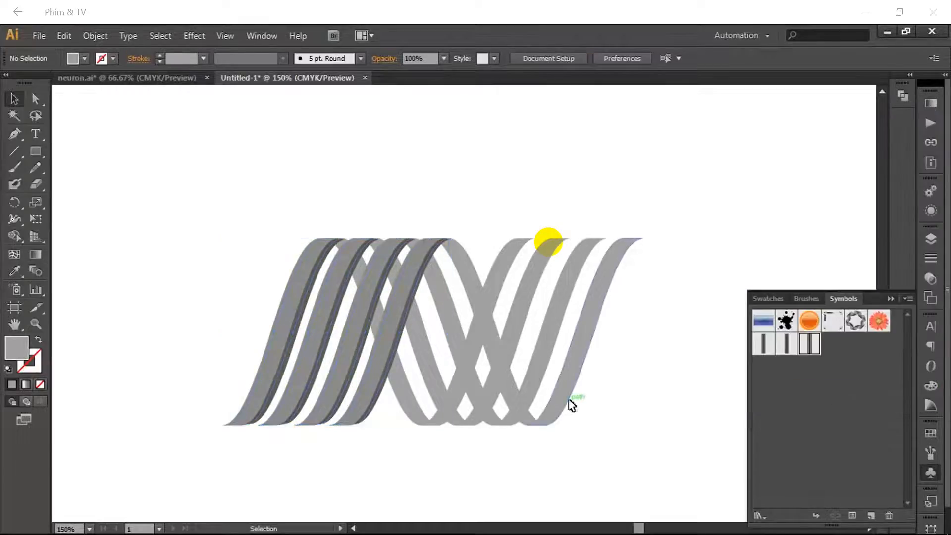
# Start a 3D Extrude & Bevel on the other upward-slanting ribbon group with all three rotation angles set to 0°.
pyautogui.click(573, 399)
pyautogui.click(194, 35)
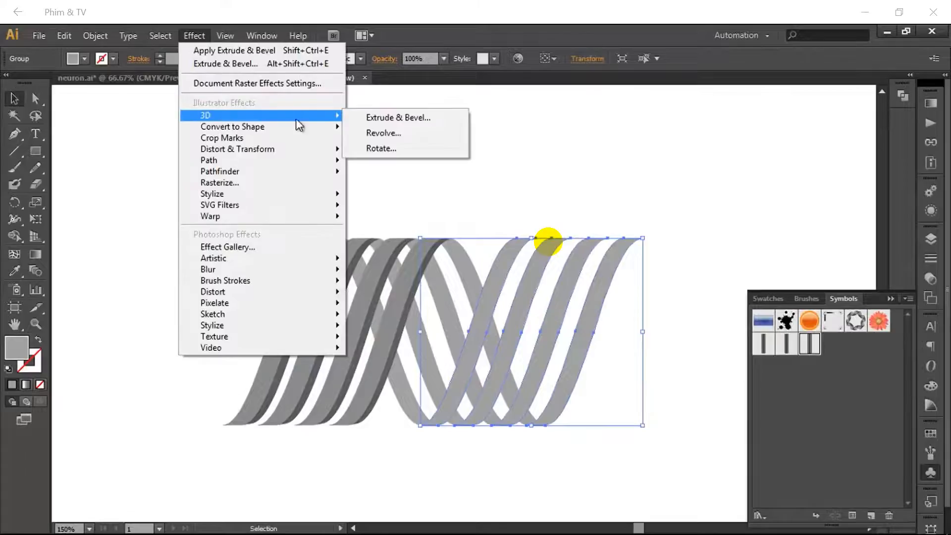
pyautogui.click(353, 119)
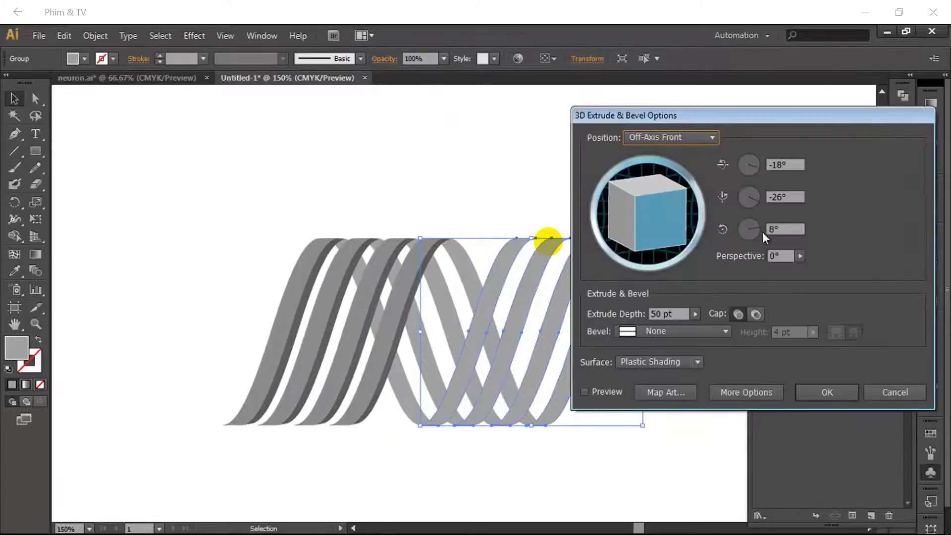
pyautogui.moveTo(797, 165); pyautogui.dragTo(768, 165)
pyautogui.write('0')
pyautogui.press('Tab')
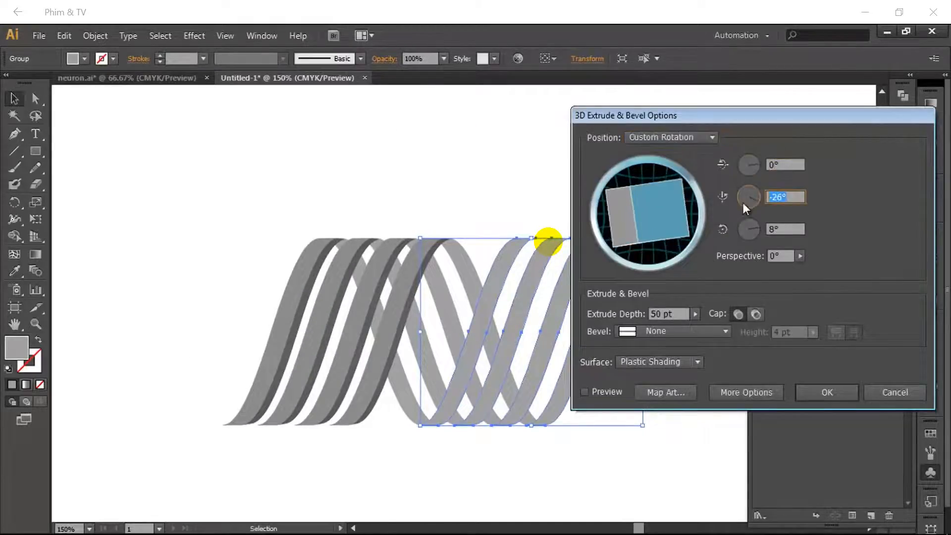
pyautogui.write('0')
pyautogui.press('Tab')
pyautogui.write('0')
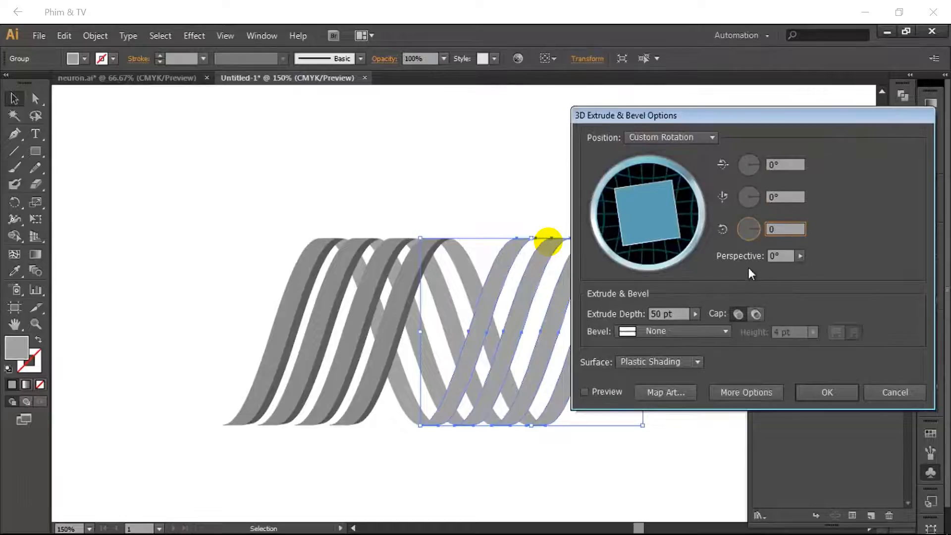
# Set the second upward-slanting group's extrusion to 11° perspective and 143 pt depth, with preview enabled.
pyautogui.click(799, 256)
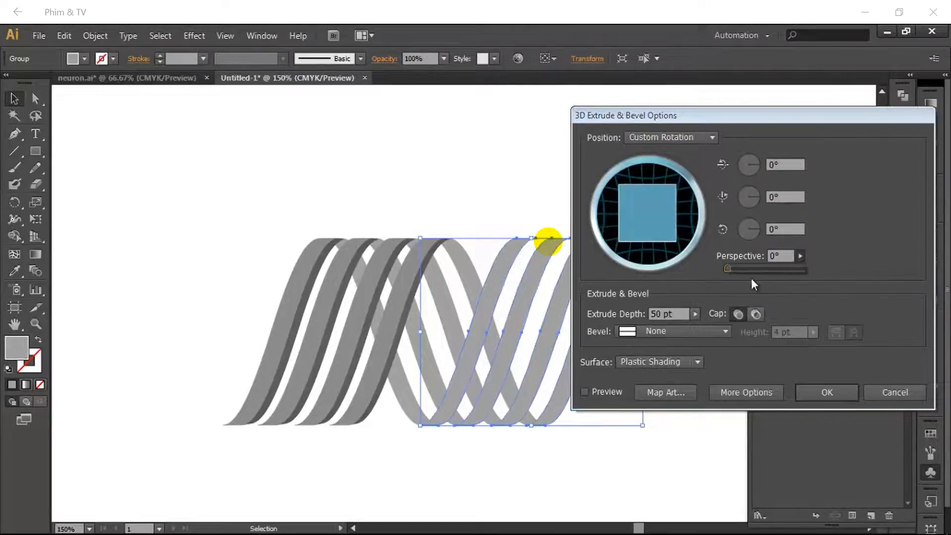
pyautogui.moveTo(732, 268); pyautogui.dragTo(734, 269)
pyautogui.click(606, 388)
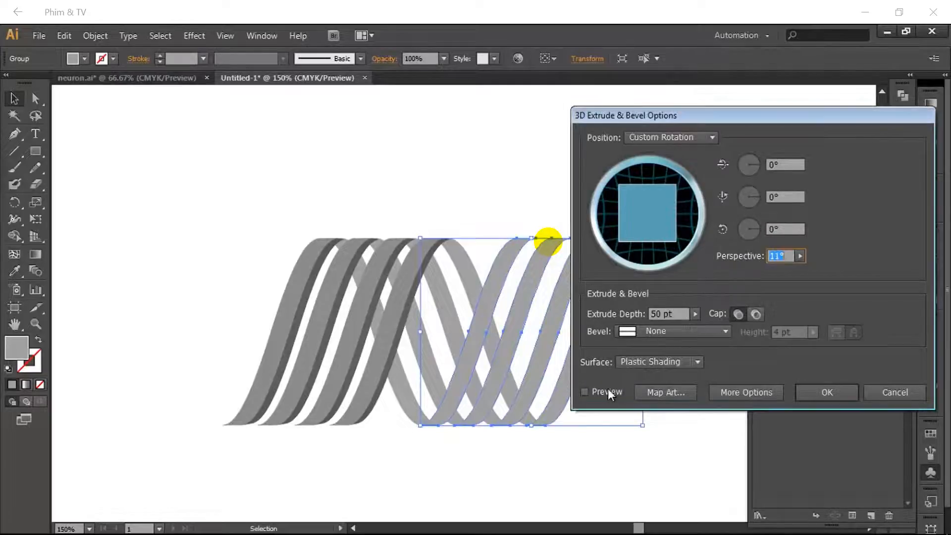
pyautogui.click(584, 393)
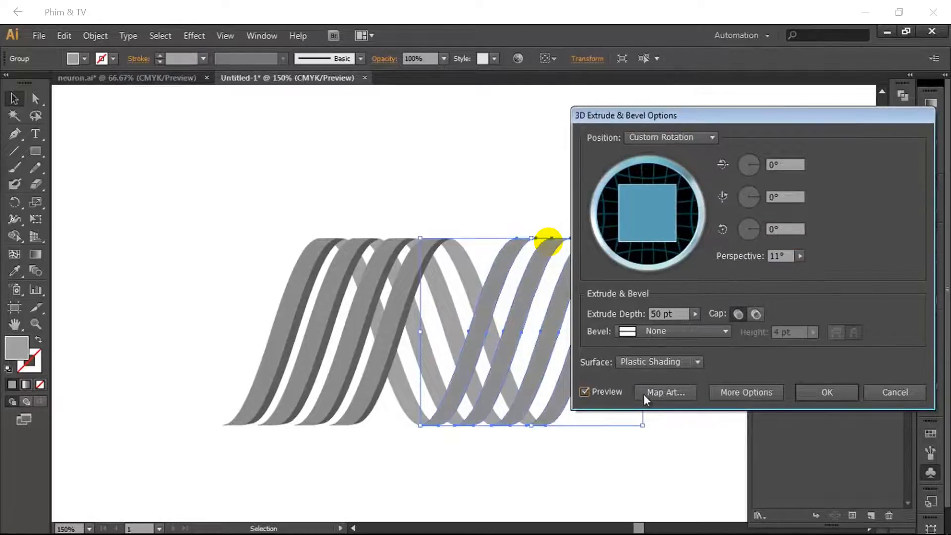
pyautogui.click(696, 314)
pyautogui.moveTo(626, 326); pyautogui.dragTo(630, 326)
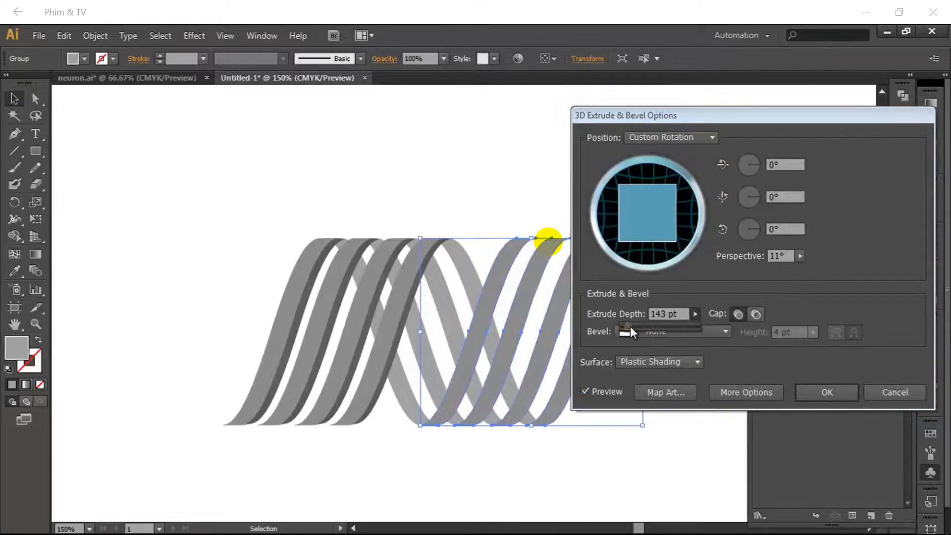
# Rotate the second group's extrusion -4° around the Y axis, set its extrude depth to 125 pt and apply the effect.
pyautogui.click(760, 197)
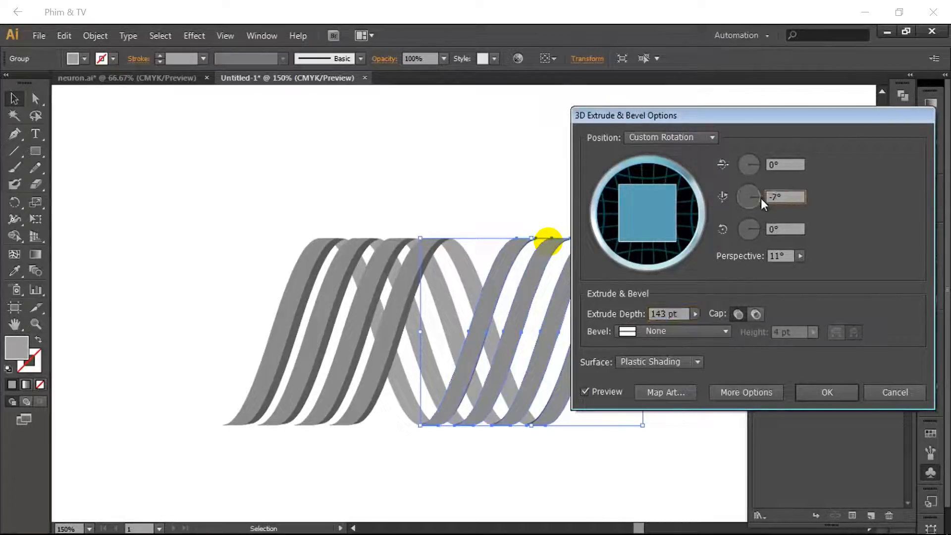
pyautogui.press('Up')
pyautogui.click(695, 315)
pyautogui.moveTo(632, 326); pyautogui.dragTo(628, 329)
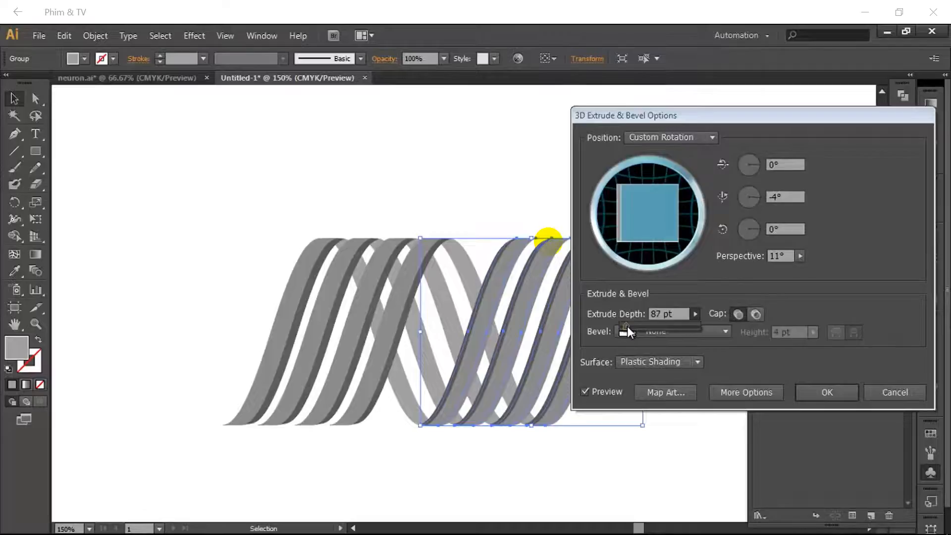
pyautogui.moveTo(628, 326); pyautogui.dragTo(629, 326)
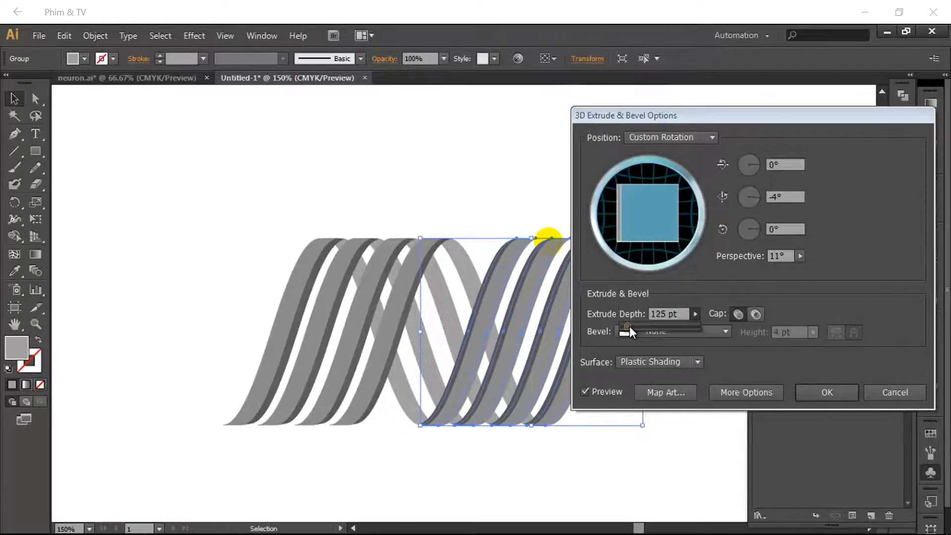
pyautogui.click(812, 392)
pyautogui.click(671, 397)
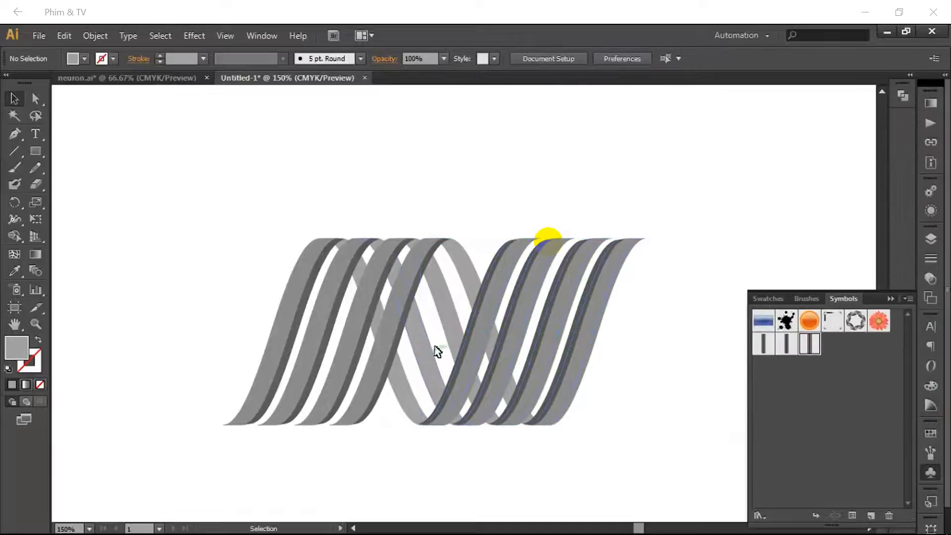
# Start a 3D Extrude & Bevel on the downward-slanting ribbon group with all three rotation angles set to 0°.
pyautogui.click(453, 316)
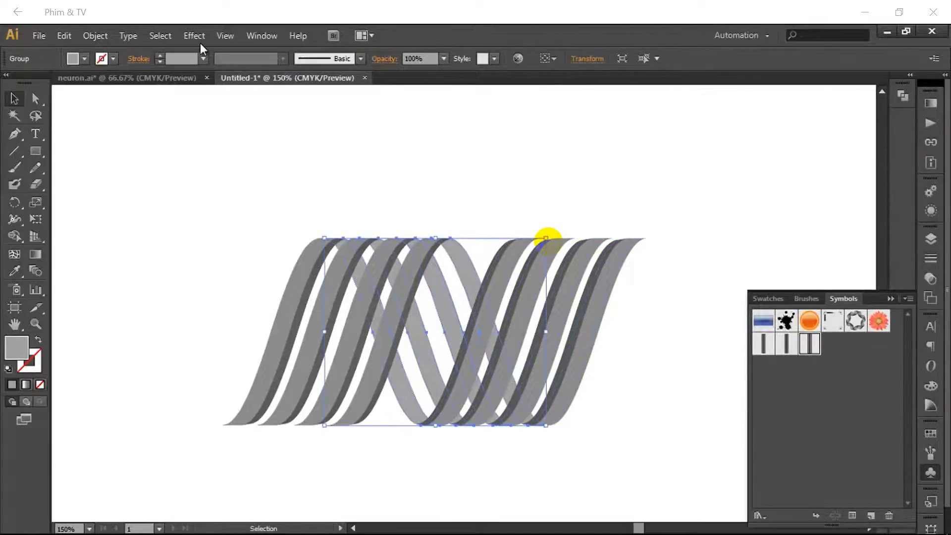
pyautogui.click(197, 41)
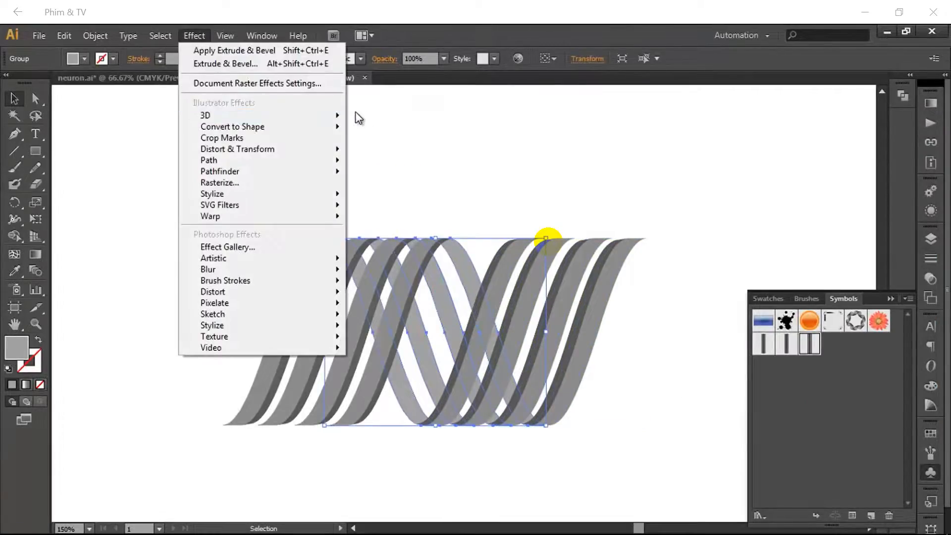
pyautogui.moveTo(331, 115)
pyautogui.click(391, 116)
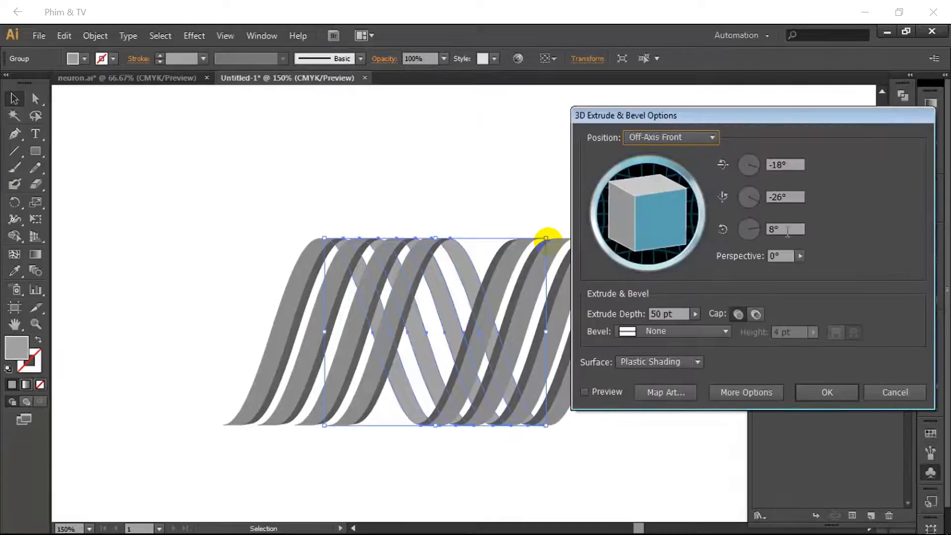
pyautogui.click(788, 231)
pyautogui.click(792, 197)
pyautogui.write('0')
pyautogui.click(780, 165)
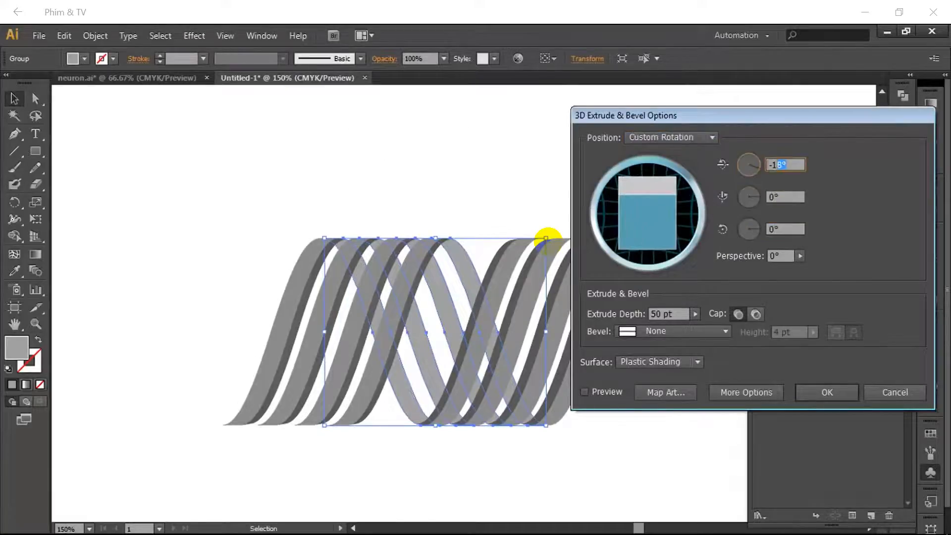
# Set the downward-slanting group's extrusion to 15° perspective and 439 pt depth, with preview enabled.
pyautogui.click(801, 255)
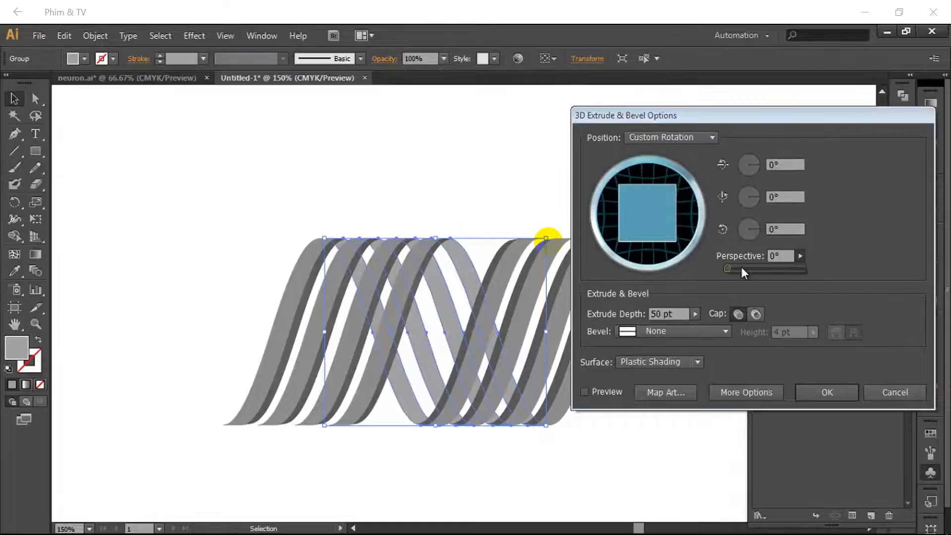
pyautogui.moveTo(730, 269); pyautogui.dragTo(736, 270)
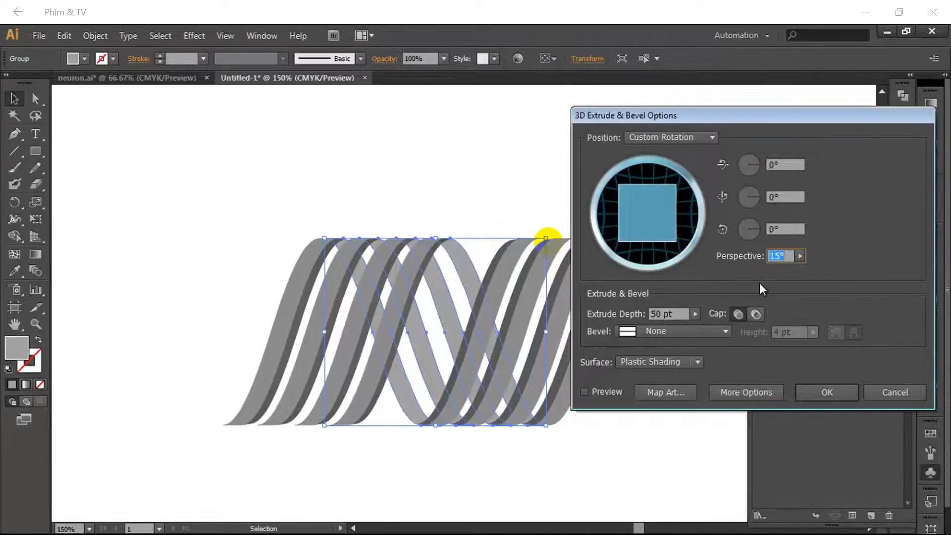
pyautogui.click(695, 314)
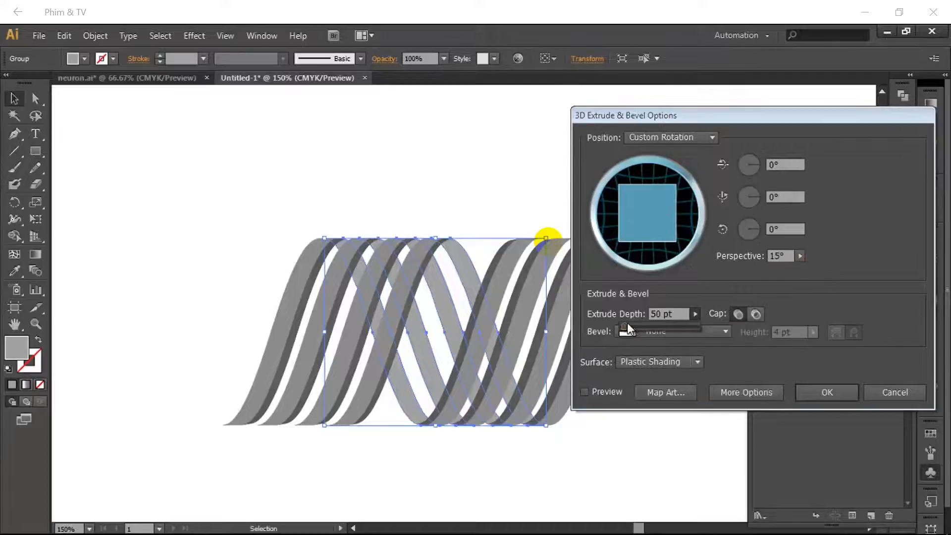
pyautogui.moveTo(627, 323); pyautogui.dragTo(632, 326)
pyautogui.click(589, 394)
pyautogui.click(584, 391)
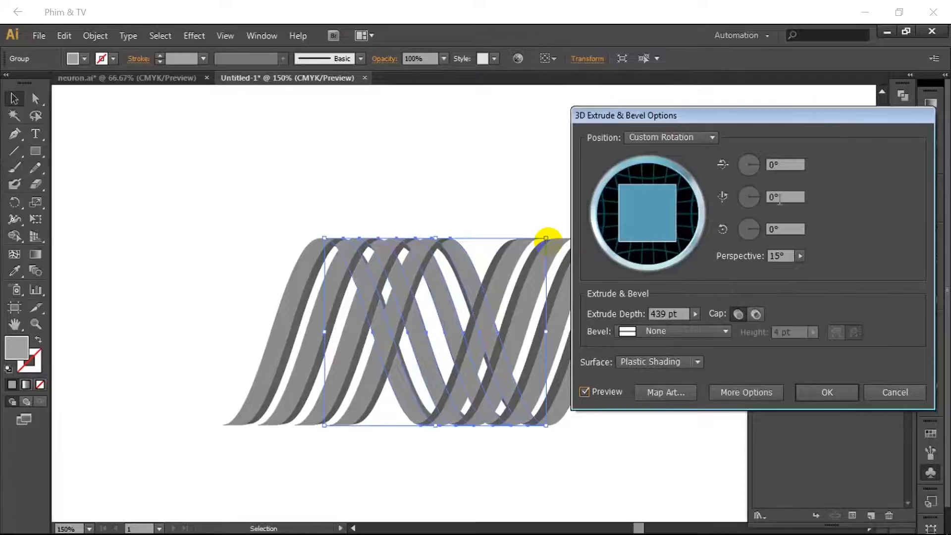
# Try the downward-slanting group's extrusion with 17° perspective and 570 pt depth.
pyautogui.click(800, 256)
pyautogui.moveTo(732, 268); pyautogui.dragTo(733, 267)
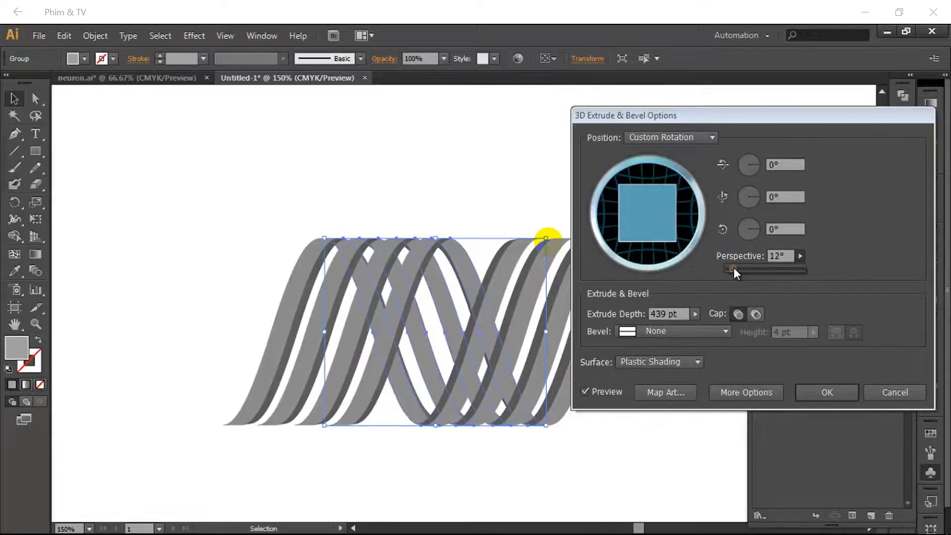
pyautogui.moveTo(733, 268); pyautogui.dragTo(735, 269)
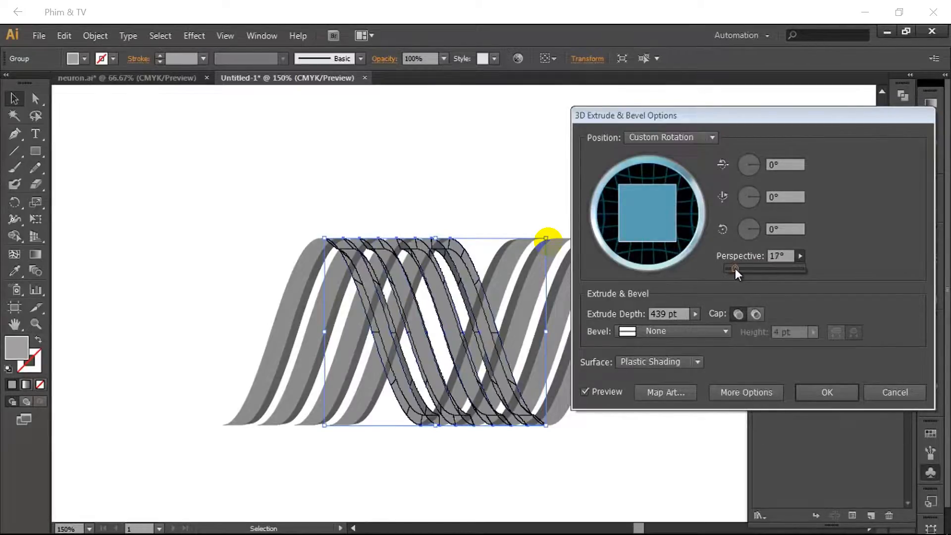
pyautogui.click(696, 313)
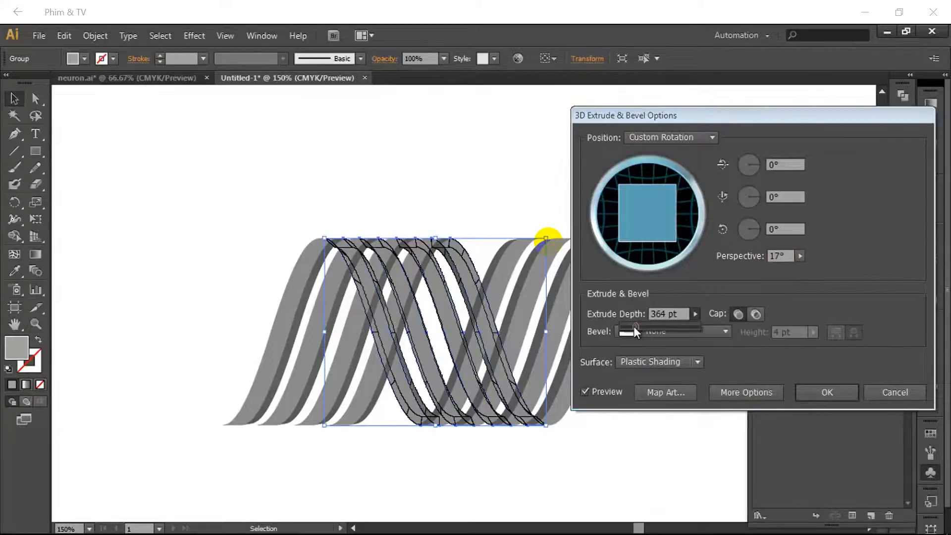
pyautogui.moveTo(634, 326); pyautogui.dragTo(629, 325)
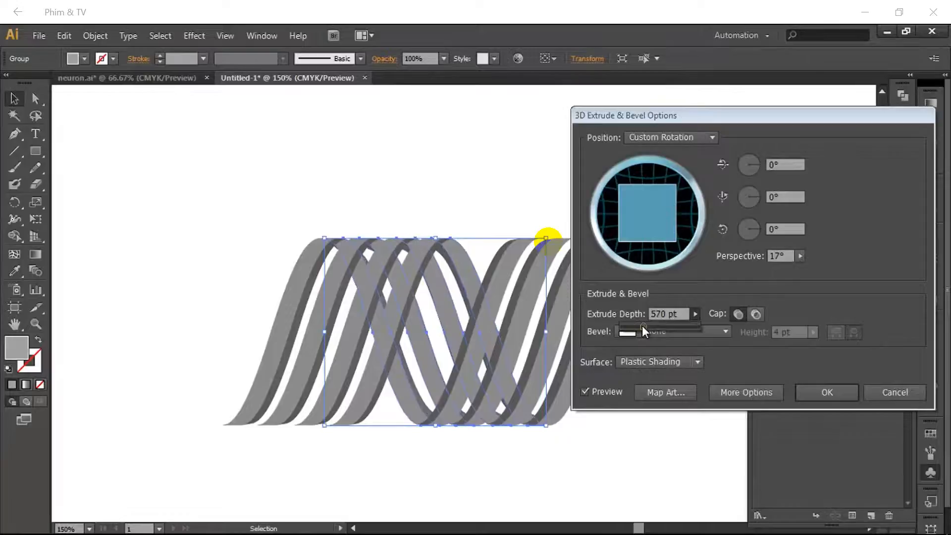
# Reduce the downward-slanting group's perspective to 10°, set its extrude depth to 626 pt and apply the effect.
pyautogui.click(800, 256)
pyautogui.moveTo(744, 269); pyautogui.dragTo(730, 268)
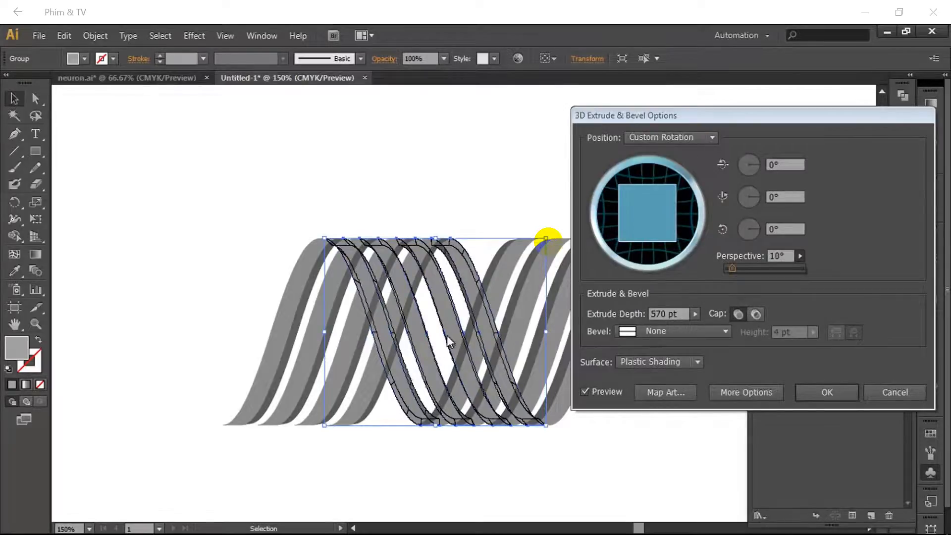
pyautogui.click(696, 314)
pyautogui.moveTo(642, 327); pyautogui.dragTo(646, 329)
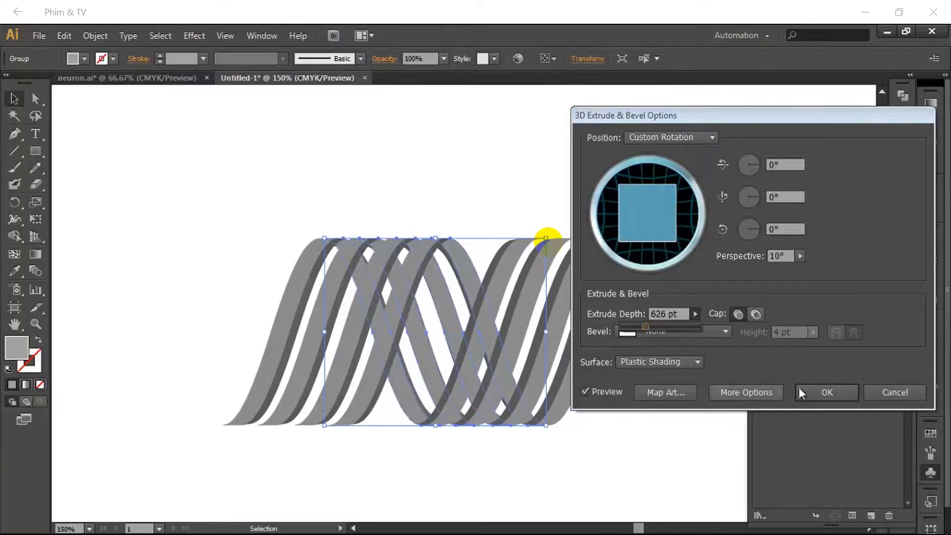
pyautogui.click(822, 391)
pyautogui.click(596, 398)
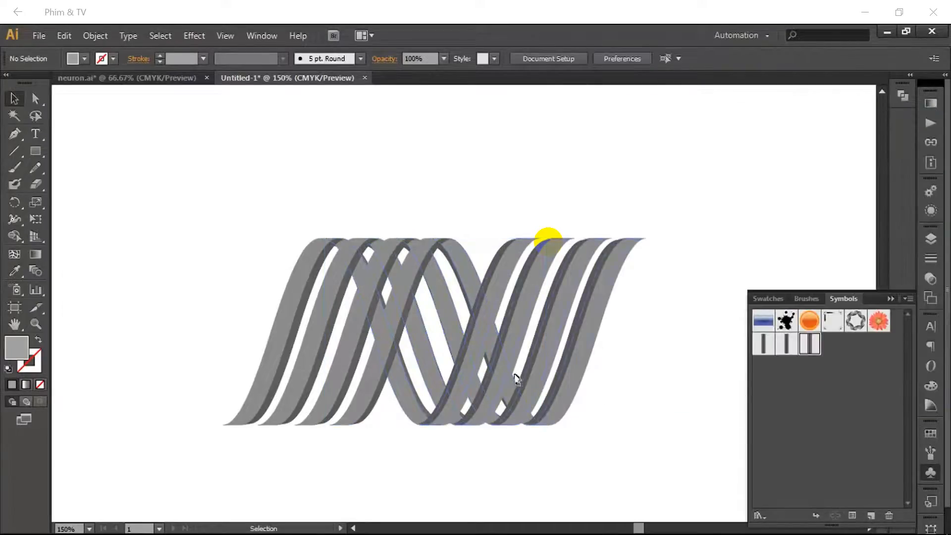
# Examine the extruded grey ribbon N and the two metallic gradient sample squares near the artboard's top edge.
pyautogui.hotkey('ctrl', '-')
pyautogui.moveTo(497, 384); pyautogui.dragTo(556, 391)
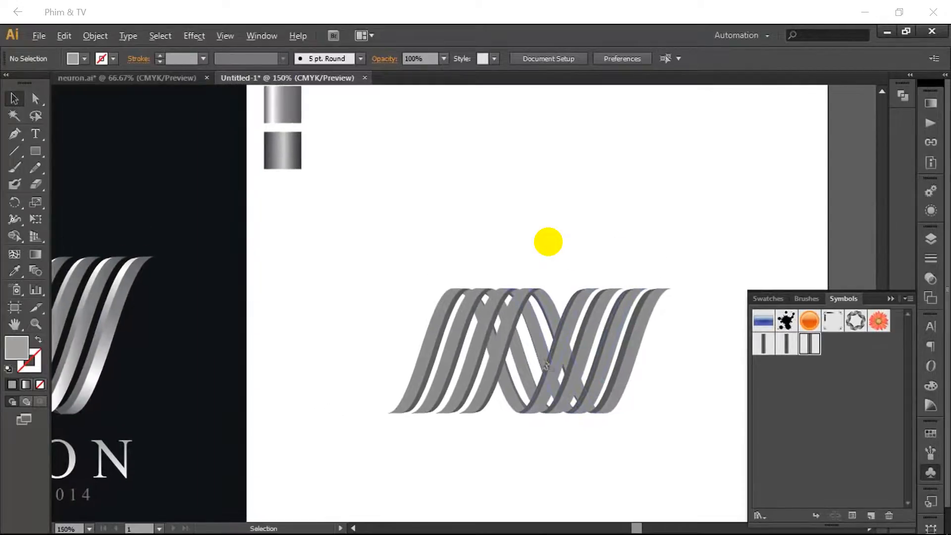
pyautogui.hotkey('ctrl', '+')
pyautogui.hotkey('ctrl', '-')
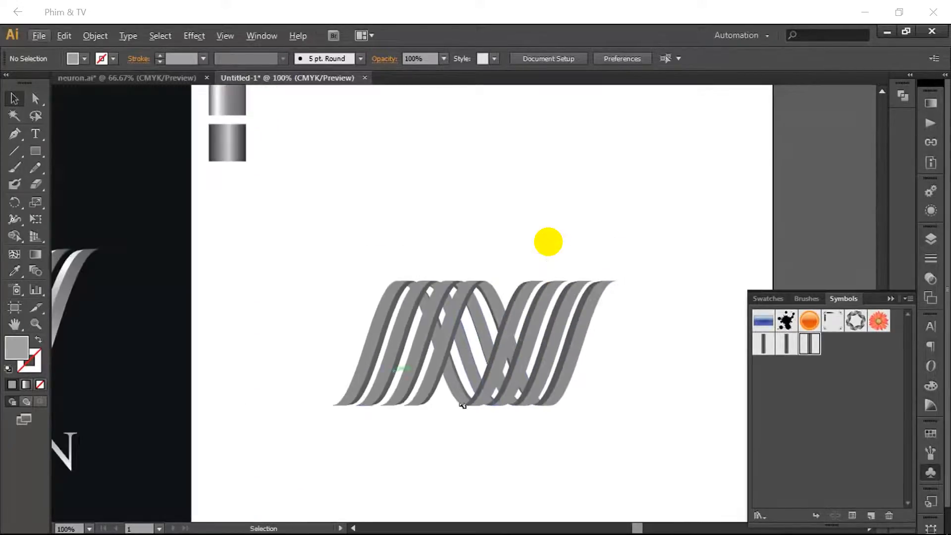
pyautogui.moveTo(367, 315); pyautogui.dragTo(539, 329)
pyautogui.moveTo(476, 213); pyautogui.dragTo(416, 322)
pyautogui.scroll(1, 416, 322)
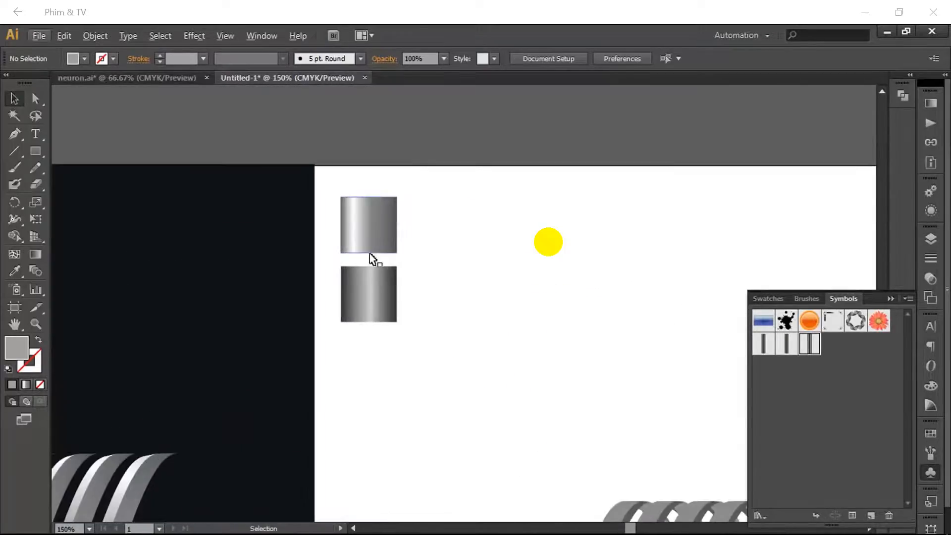
pyautogui.click(369, 247)
pyautogui.click(367, 282)
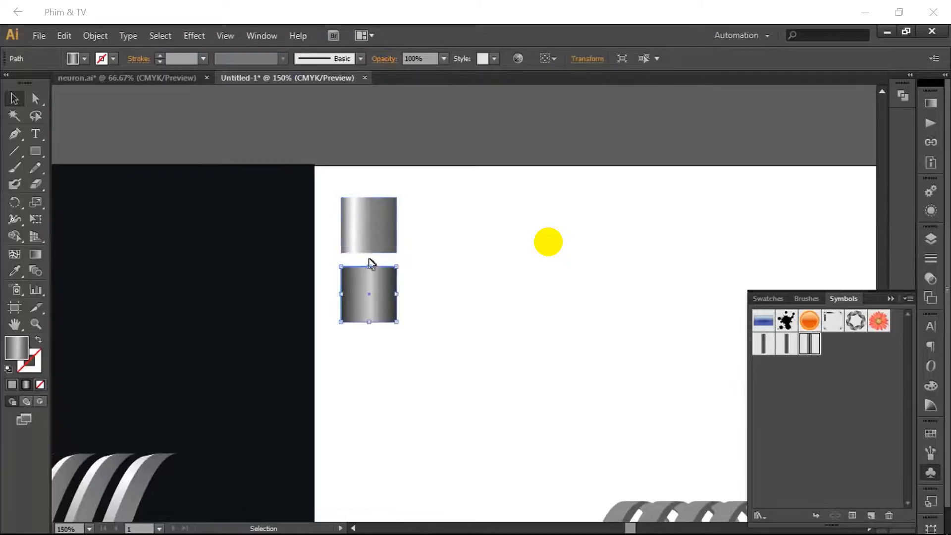
pyautogui.click(369, 248)
pyautogui.click(369, 272)
pyautogui.click(369, 248)
pyautogui.press('space')
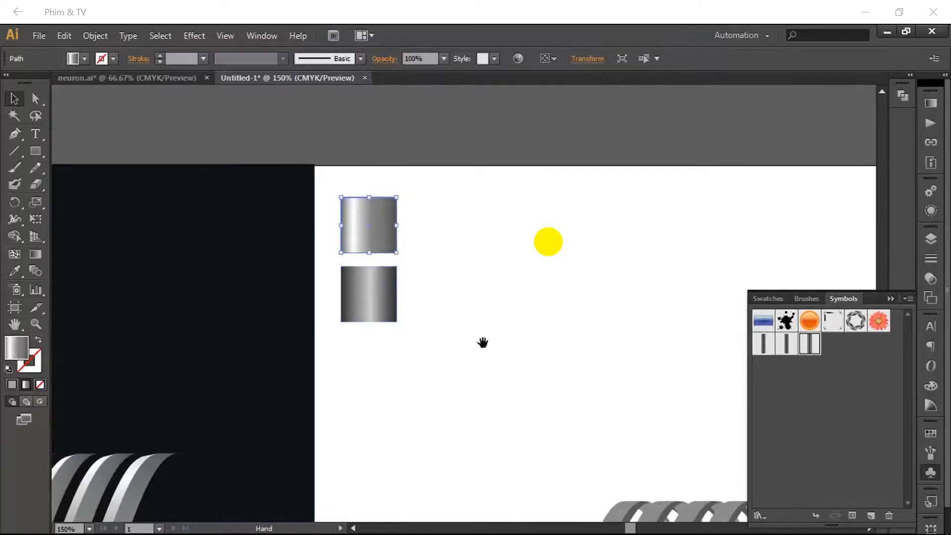
# Move both metallic gradient squares together straight down the artboard so they sit beside the ribbon N.
pyautogui.moveTo(483, 342); pyautogui.dragTo(327, 267)
pyautogui.moveTo(329, 270); pyautogui.dragTo(210, 146)
pyautogui.moveTo(220, 194); pyautogui.dragTo(230, 492)
pyautogui.press('space')
pyautogui.moveTo(278, 466); pyautogui.dragTo(212, 350)
pyautogui.click(268, 275)
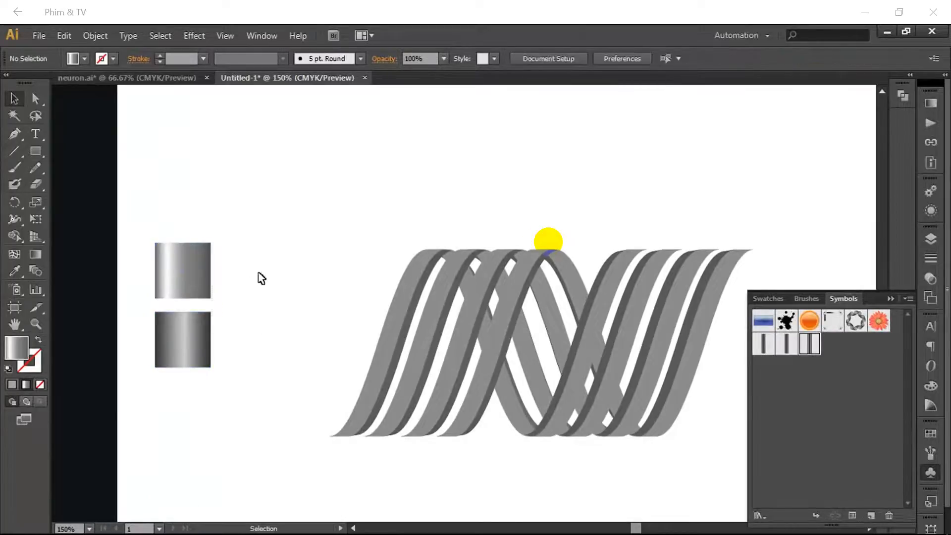
pyautogui.moveTo(261, 278); pyautogui.dragTo(212, 367)
pyautogui.click(267, 333)
pyautogui.moveTo(268, 334); pyautogui.dragTo(138, 270)
pyautogui.click(254, 220)
pyautogui.moveTo(258, 249); pyautogui.dragTo(151, 370)
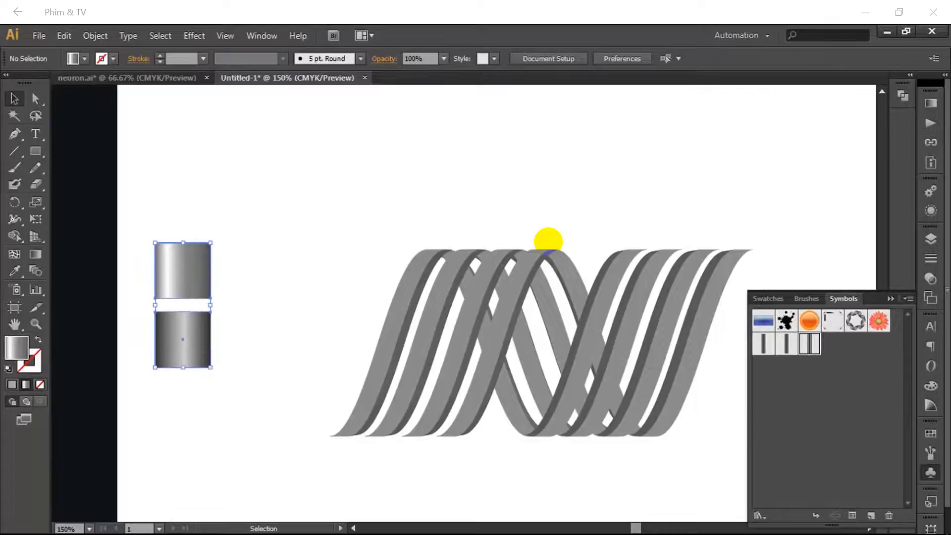
pyautogui.click(274, 291)
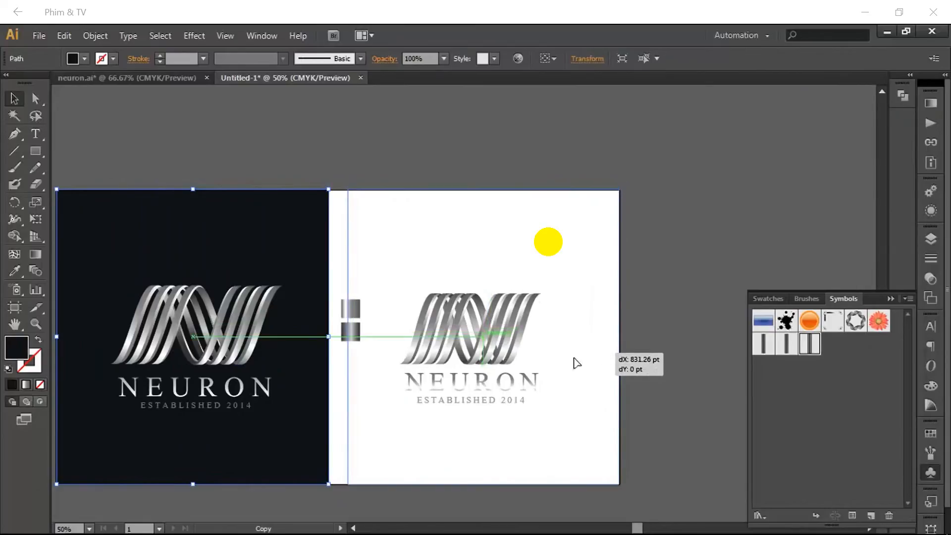
# Copy the dark background rectangle about 831 pt sideways behind the finished logo and extend it to meet the original's edge.
pyautogui.moveTo(576, 363); pyautogui.dragTo(576, 364)
pyautogui.moveTo(348, 336); pyautogui.dragTo(328, 337)
pyautogui.hotkey('ctrl', '=')
pyautogui.hotkey('ctrl', 'shift', 'a')
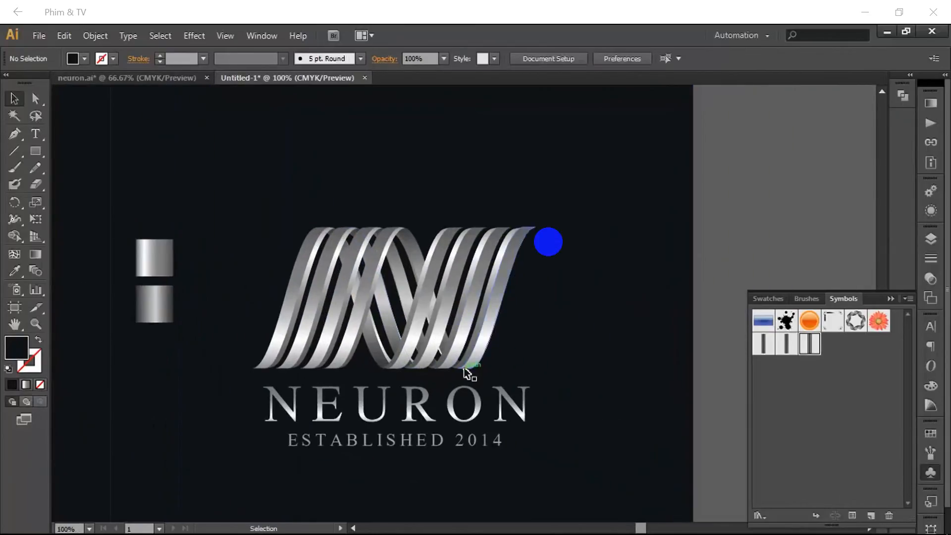
pyautogui.moveTo(641, 301)
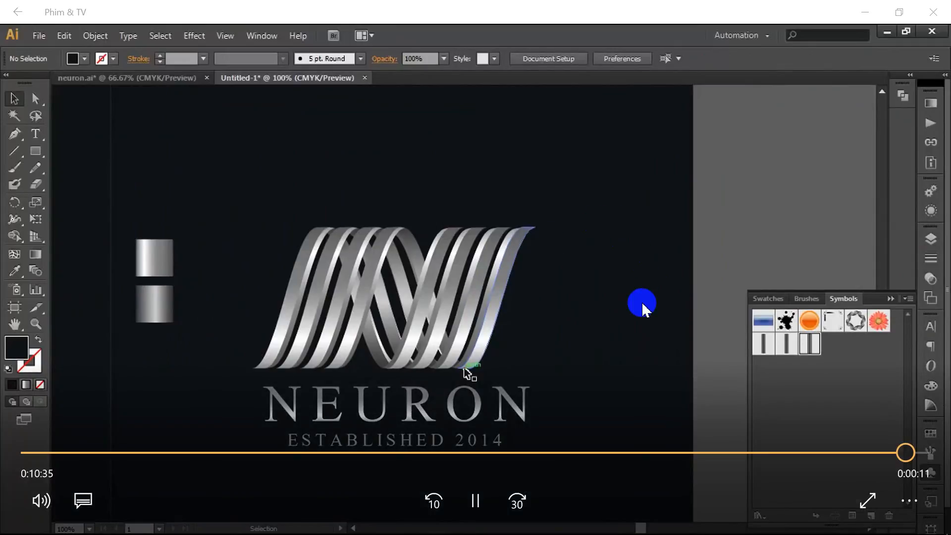
pyautogui.click(480, 502)
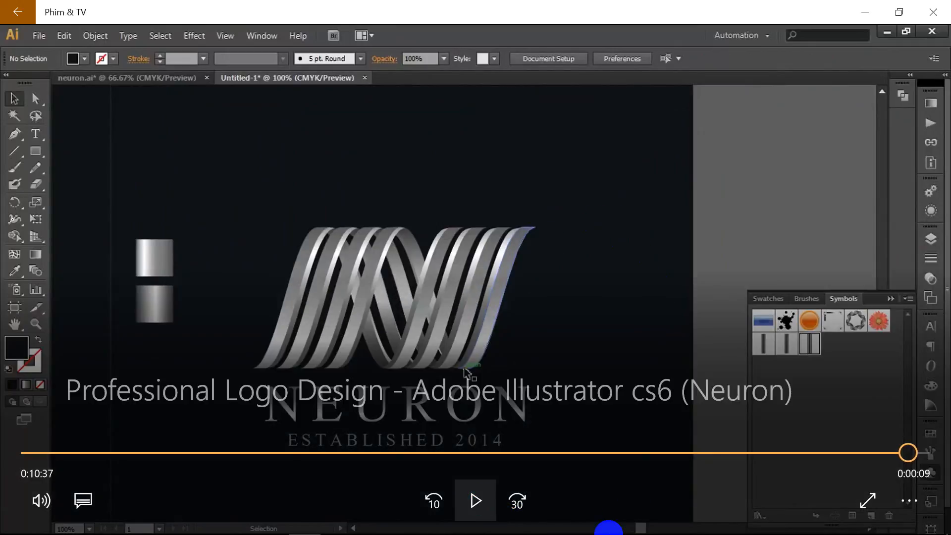